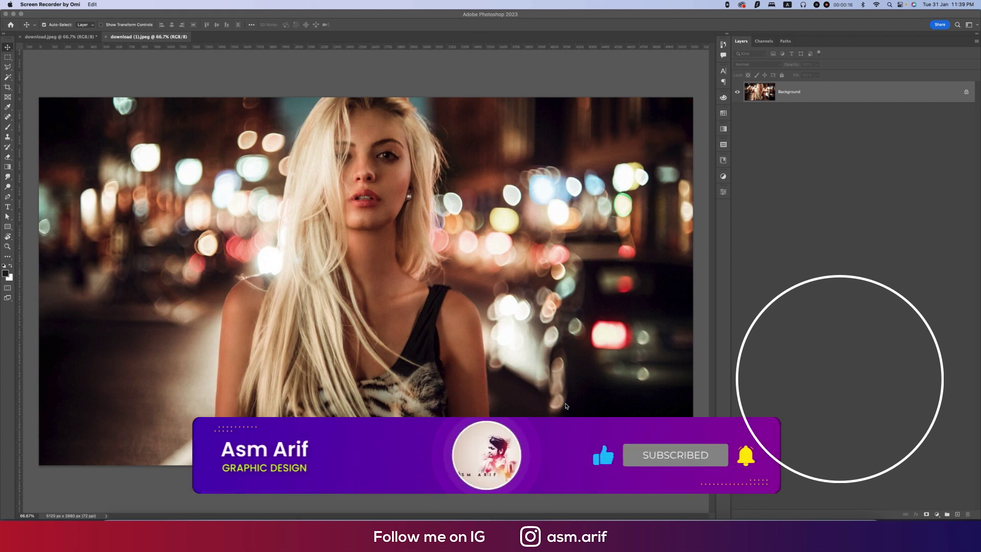
Duplicate the Background layer as Layer 1 and apply the Camera Raw Filter to the copy.
left_click(705, 256)
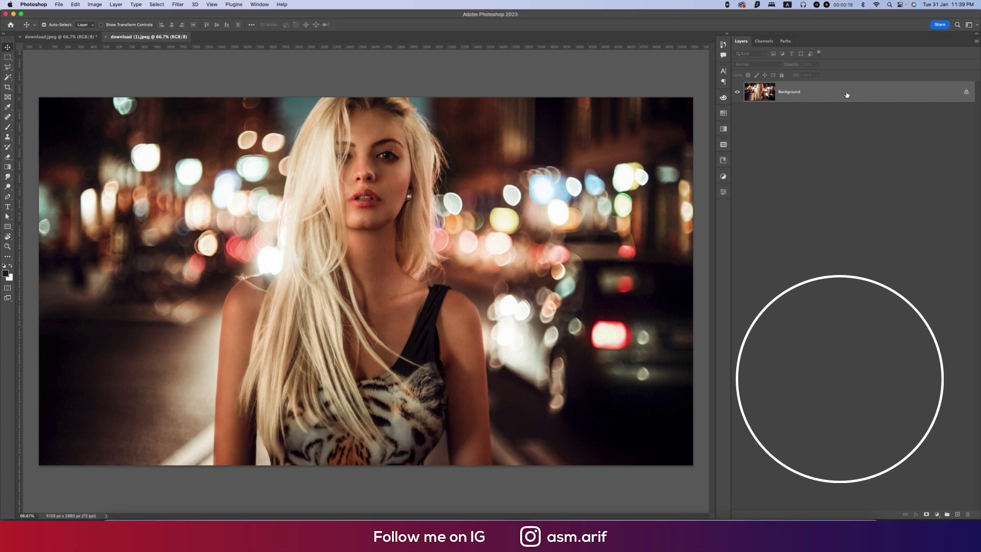
key("super+j")
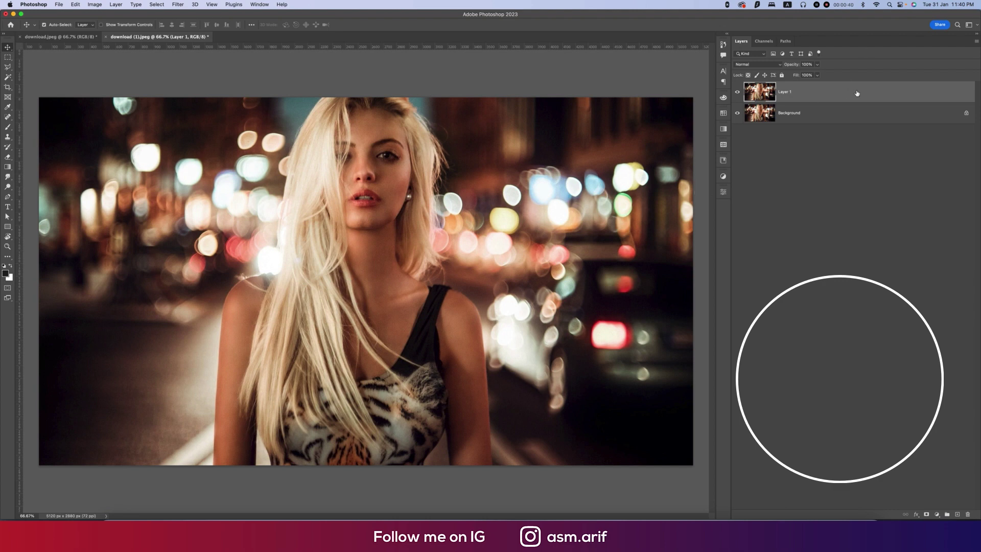
left_click(178, 4)
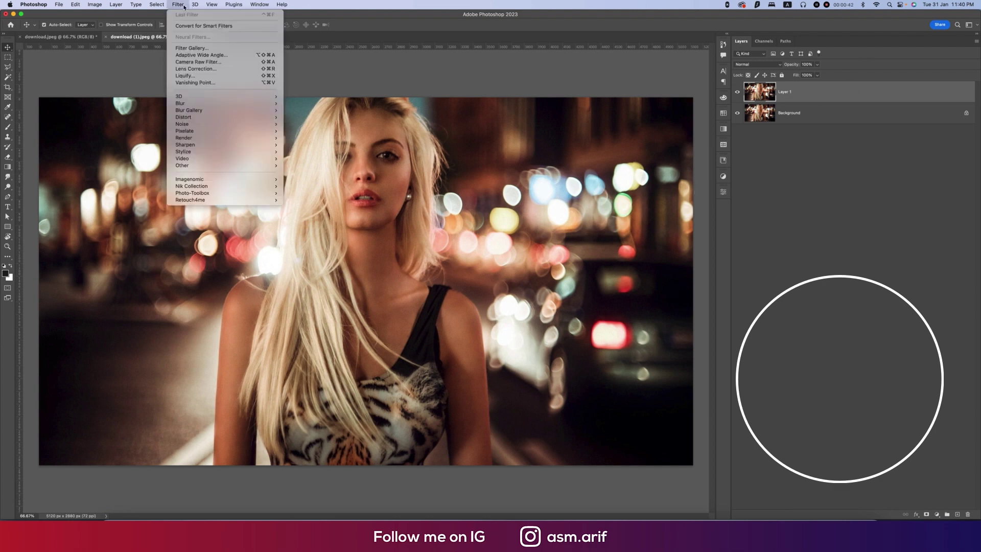
left_click(197, 62)
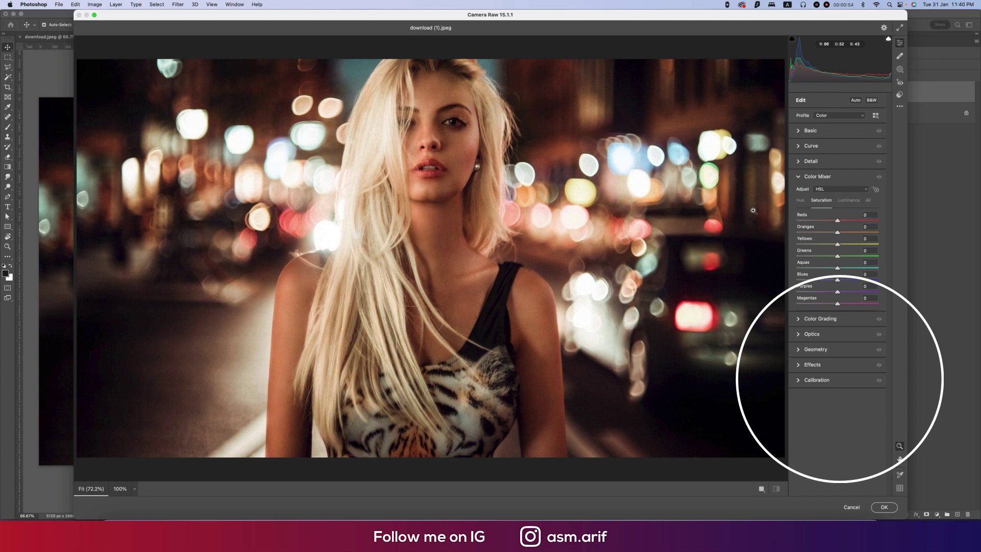
In Basic, set Temperature -22, Tint -11, Exposure +0.30, Contrast +15, Highlights -40, Shadows +61.
left_click(800, 131)
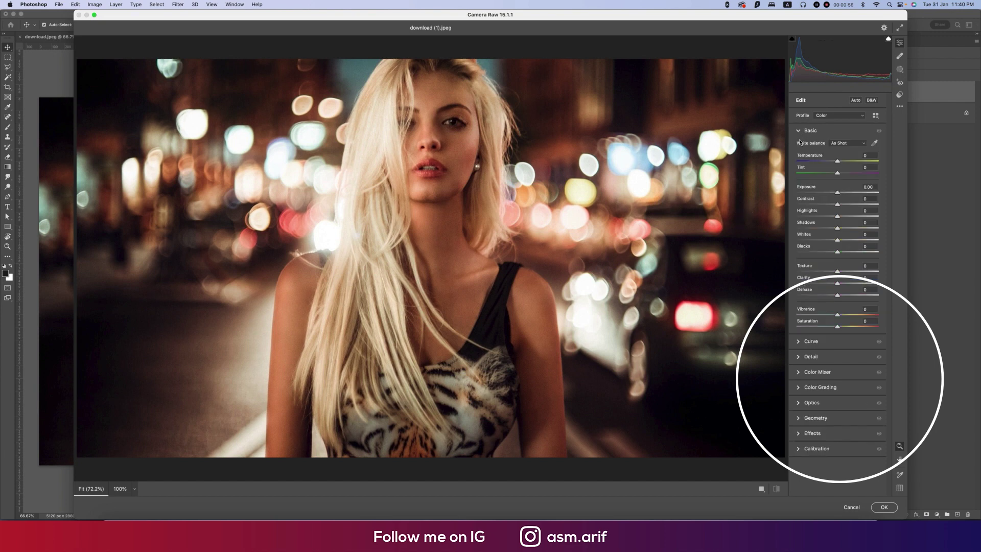
left_click_drag(837, 161, 828, 163)
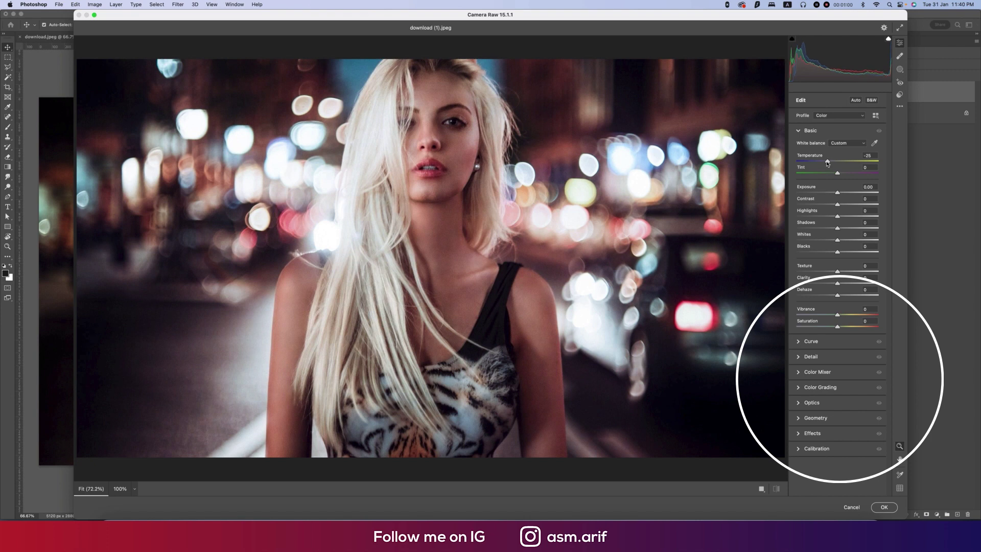
left_click_drag(828, 163, 829, 163)
left_click_drag(837, 173, 833, 176)
left_click_drag(838, 194, 840, 194)
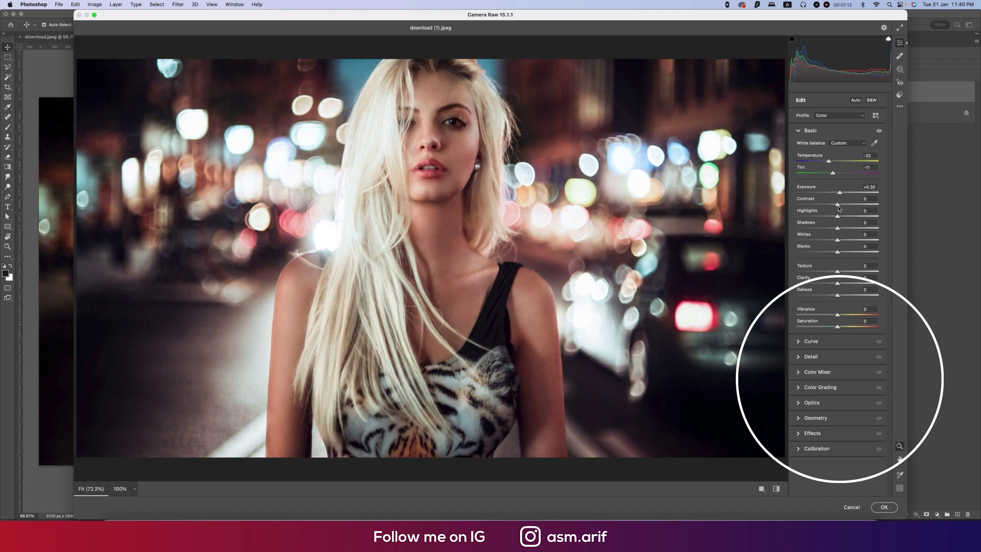
mouse_move(837, 216)
left_mouse_down()
mouse_move(821, 216)
mouse_move(843, 207)
left_mouse_up()
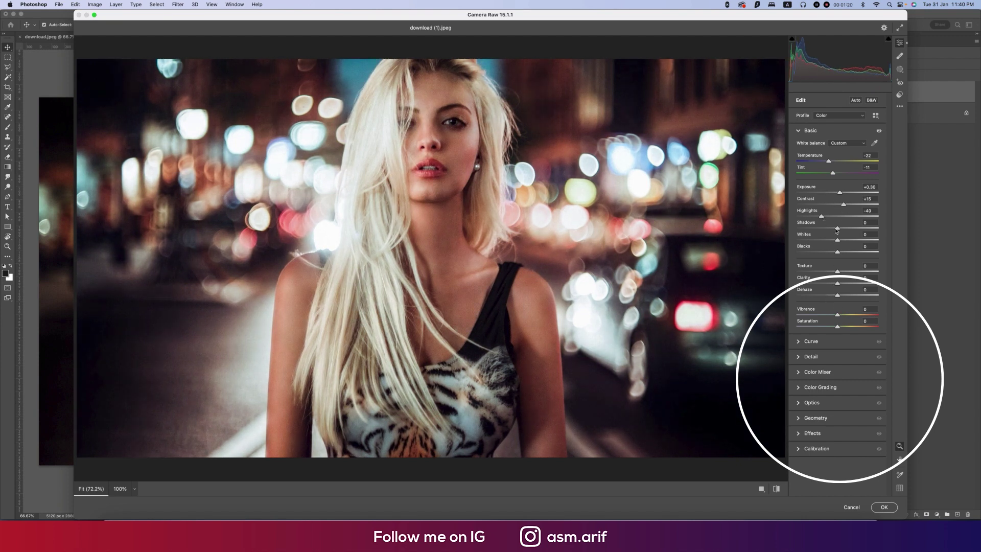
left_click_drag(838, 229, 862, 234)
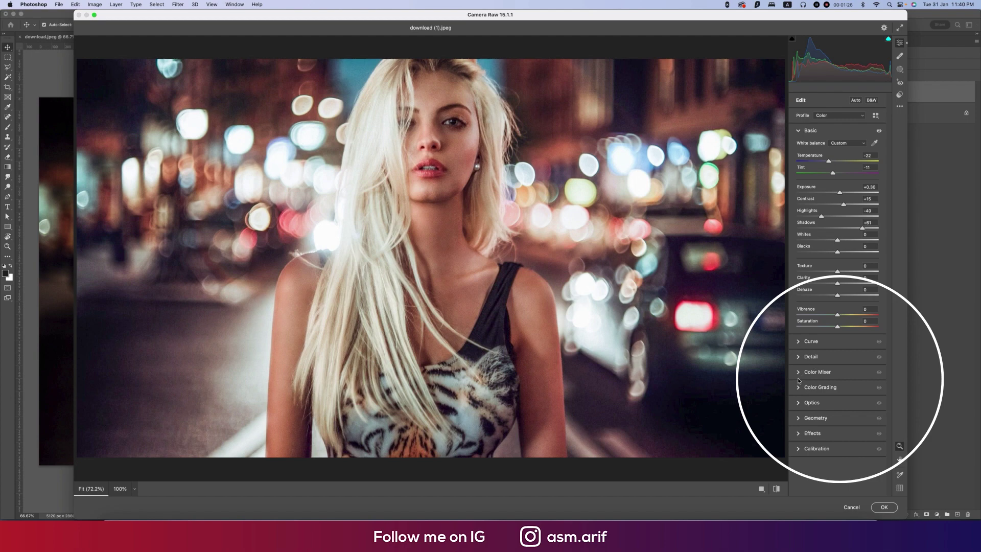
In the Detail panel, set Noise Reduction to 64 and Color Noise Reduction to 46.
left_click(800, 356)
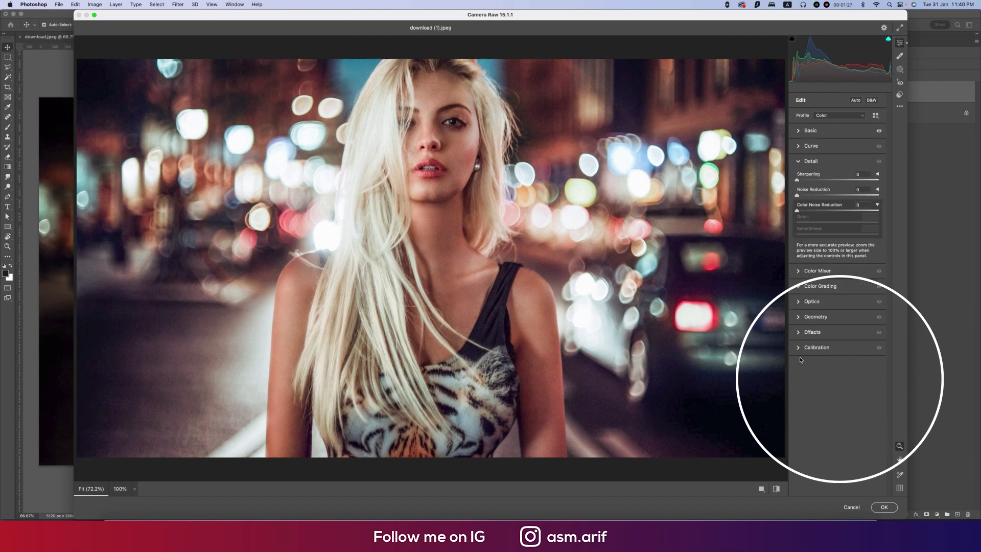
left_click(828, 197)
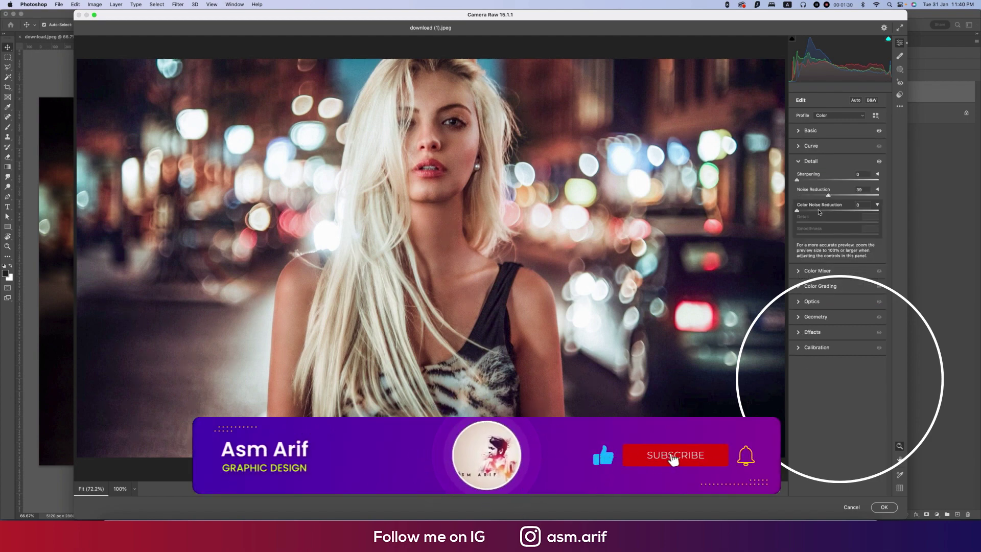
left_click(819, 210)
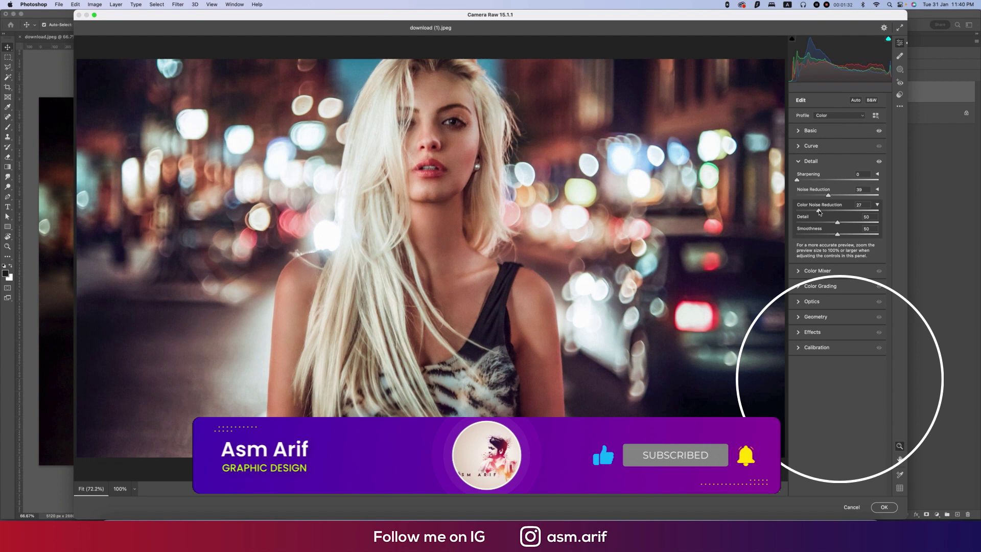
left_click_drag(819, 211, 850, 200)
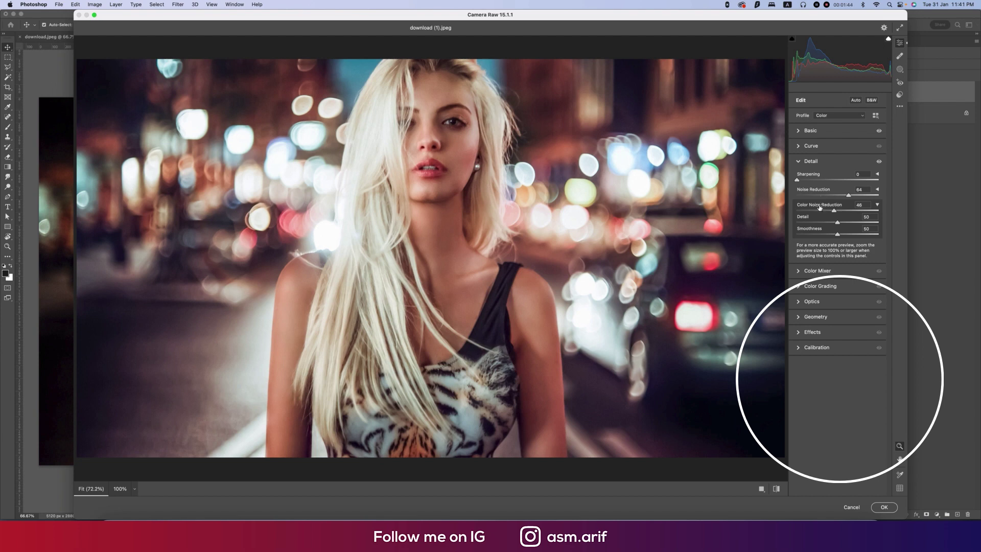
Lift the tone curve's black point to output 20 for faded, matte shadows.
left_click(800, 165)
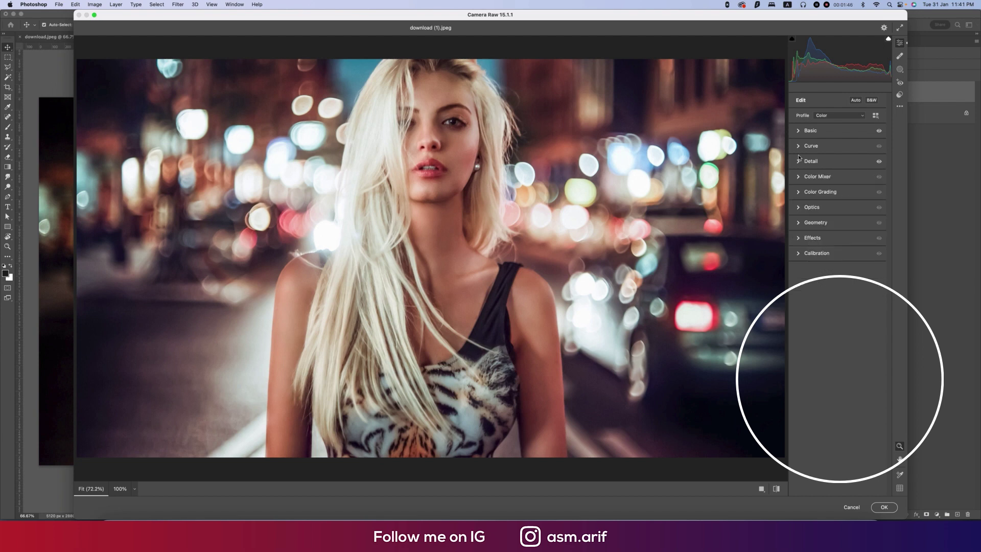
left_click(800, 147)
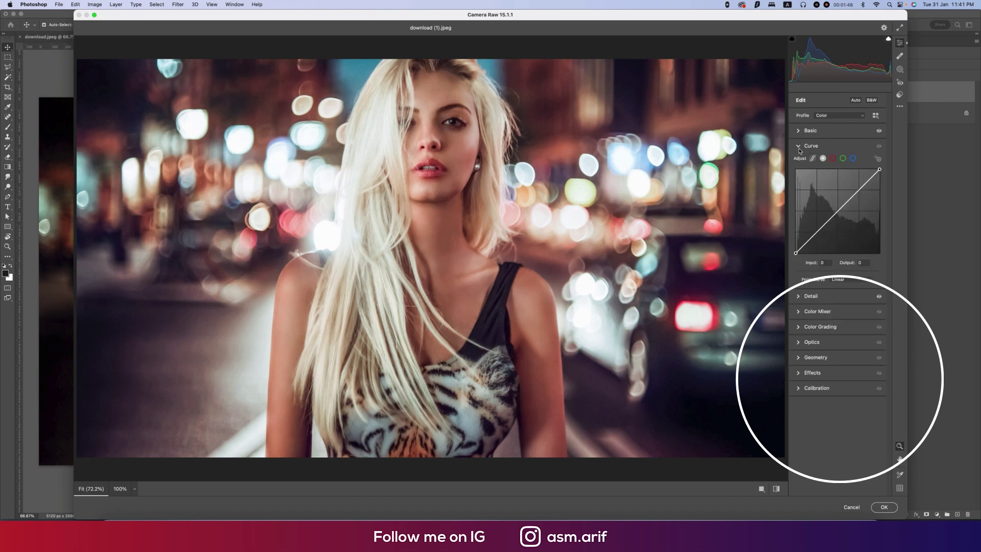
left_click(822, 228)
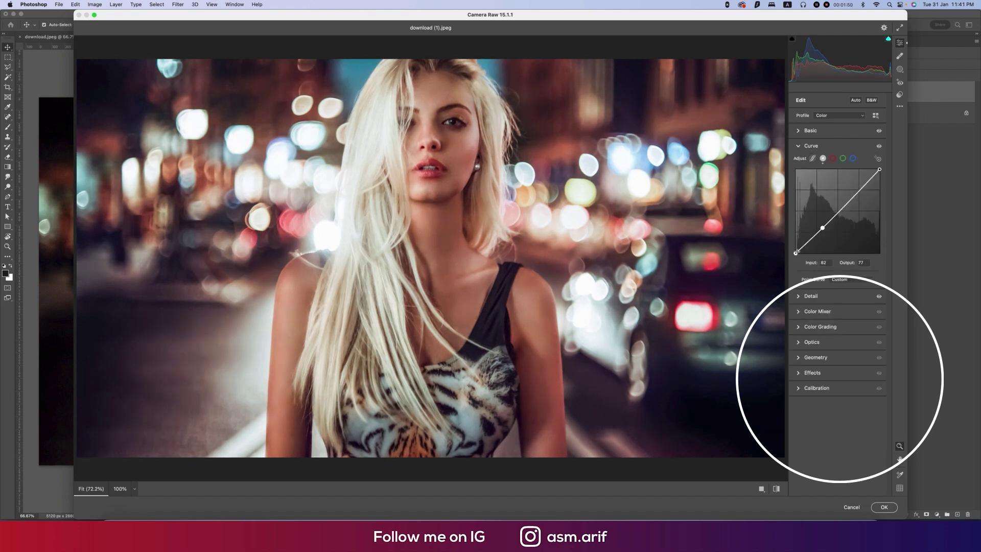
left_click_drag(795, 253, 797, 248)
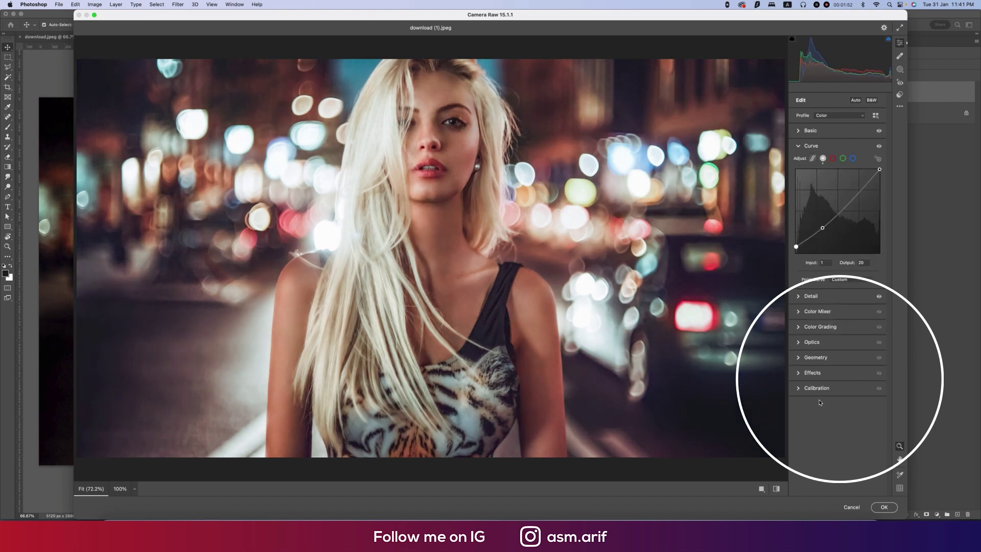
left_click(799, 389)
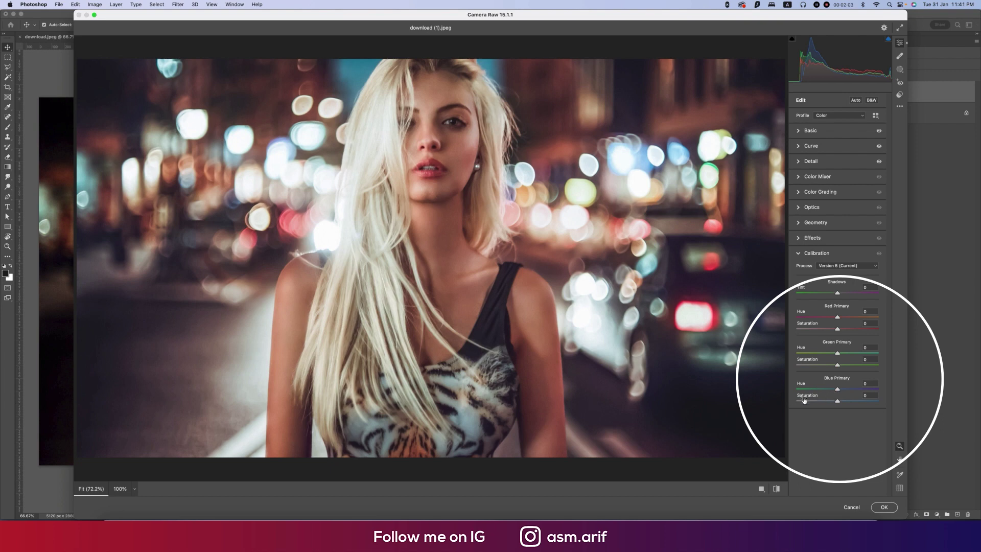
Set Calibration Blue Primary Hue +19, Green Primary Hue -8 and Red Primary Hue -45.
mouse_move(838, 390)
left_mouse_down()
mouse_move(817, 389)
mouse_move(845, 392)
mouse_move(811, 389)
mouse_move(823, 388)
left_mouse_up()
mouse_move(839, 356)
left_mouse_down()
mouse_move(820, 353)
mouse_move(831, 354)
left_mouse_up()
mouse_move(837, 318)
left_mouse_down()
mouse_move(829, 318)
mouse_move(845, 321)
left_mouse_up()
left_click(800, 193)
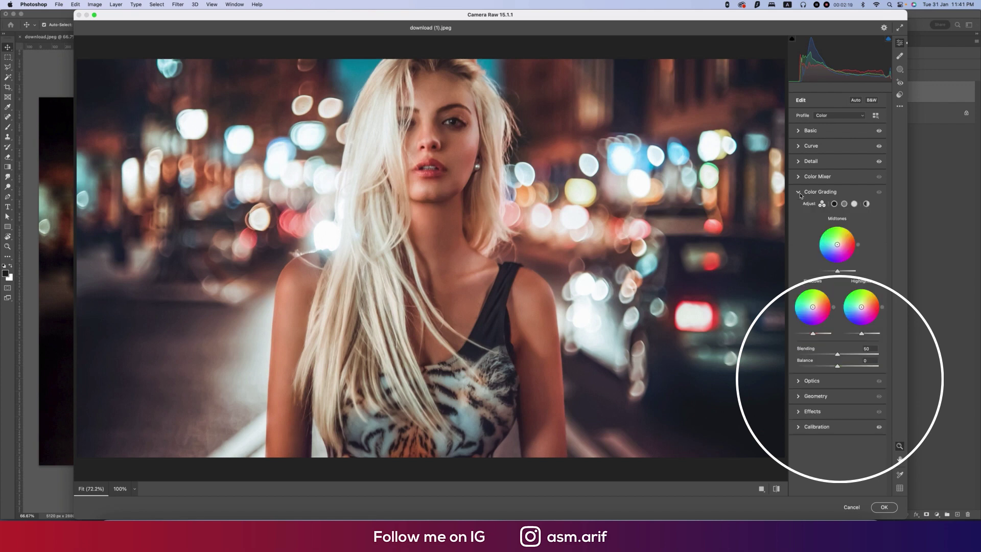
In the HSL Color Mixer, desaturate Oranges to -42.
left_click(800, 193)
left_click(800, 177)
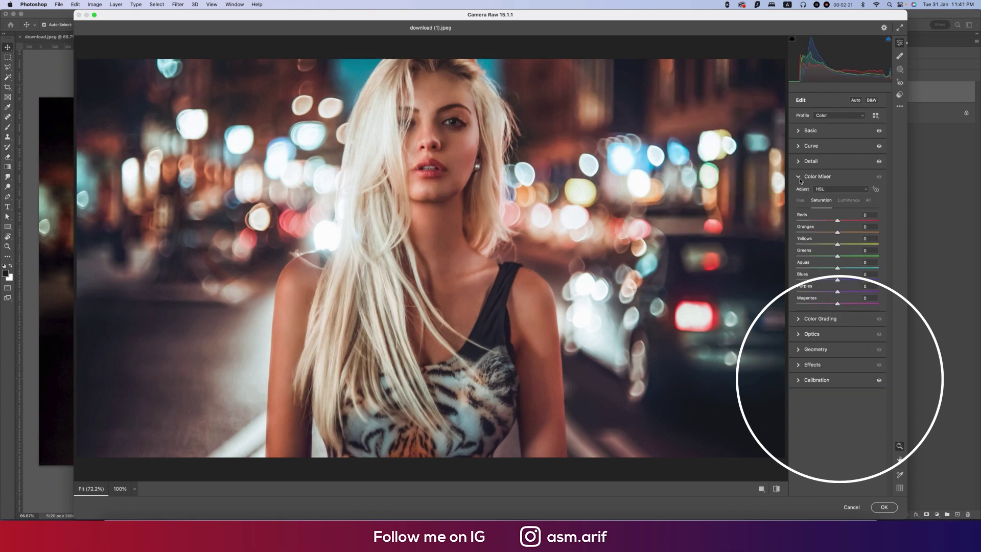
left_click(801, 201)
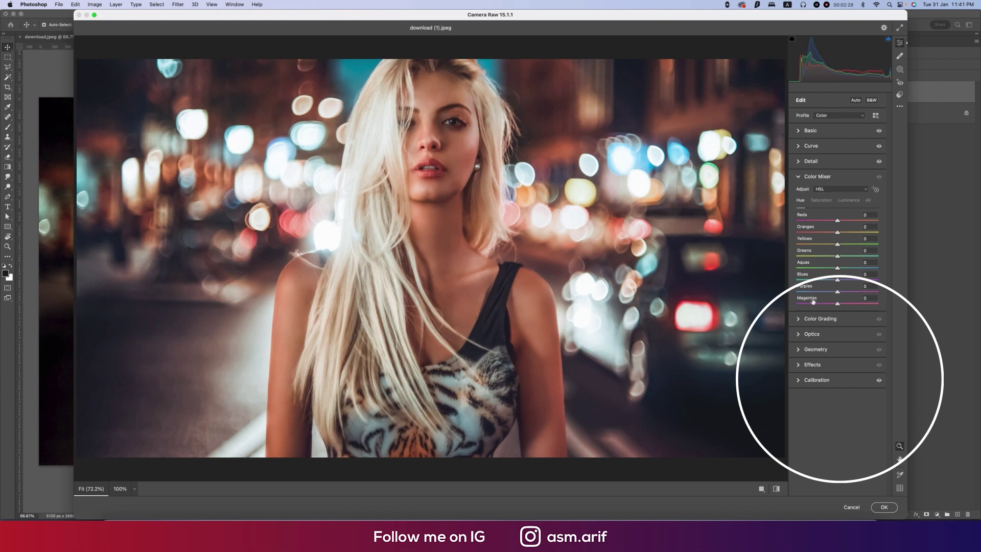
left_click(825, 201)
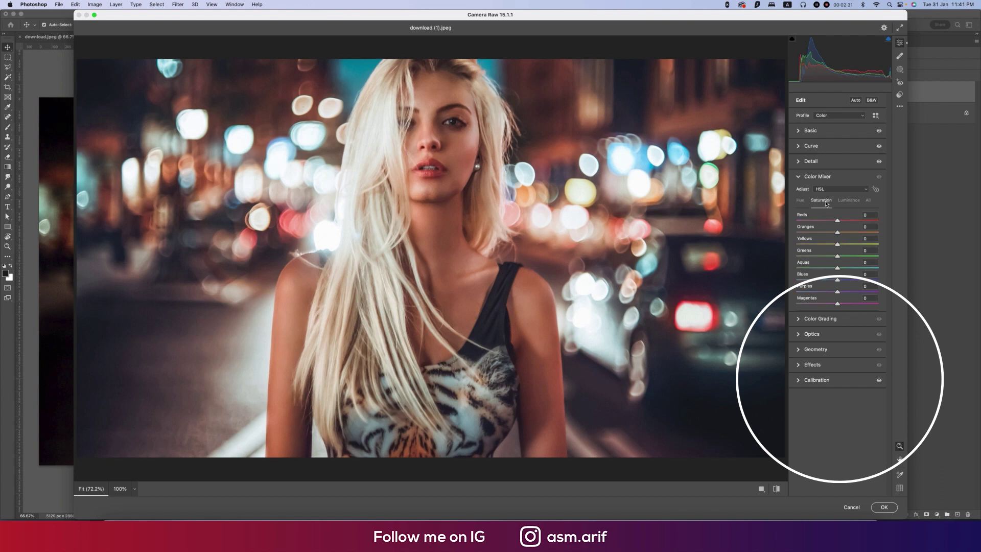
left_click(842, 202)
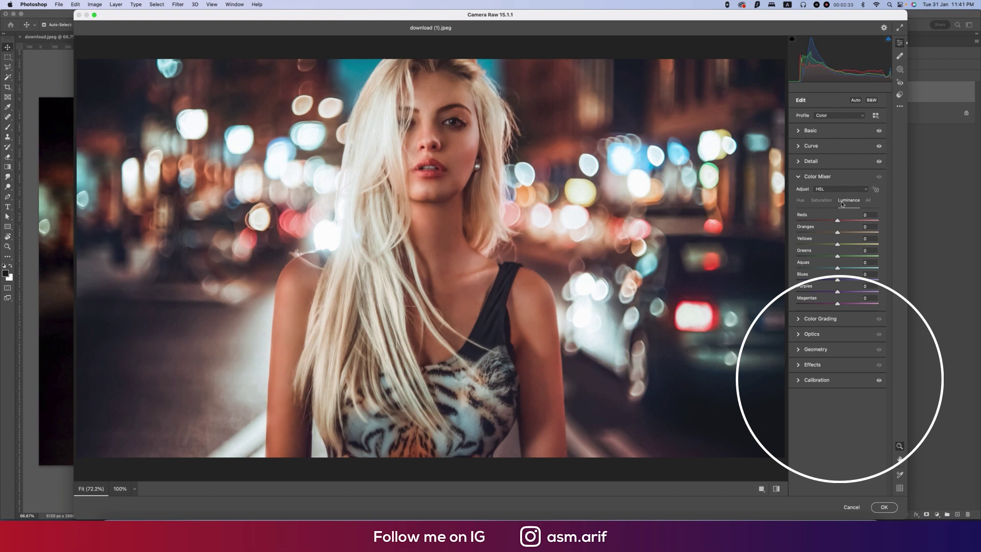
left_click(820, 202)
left_click(804, 203)
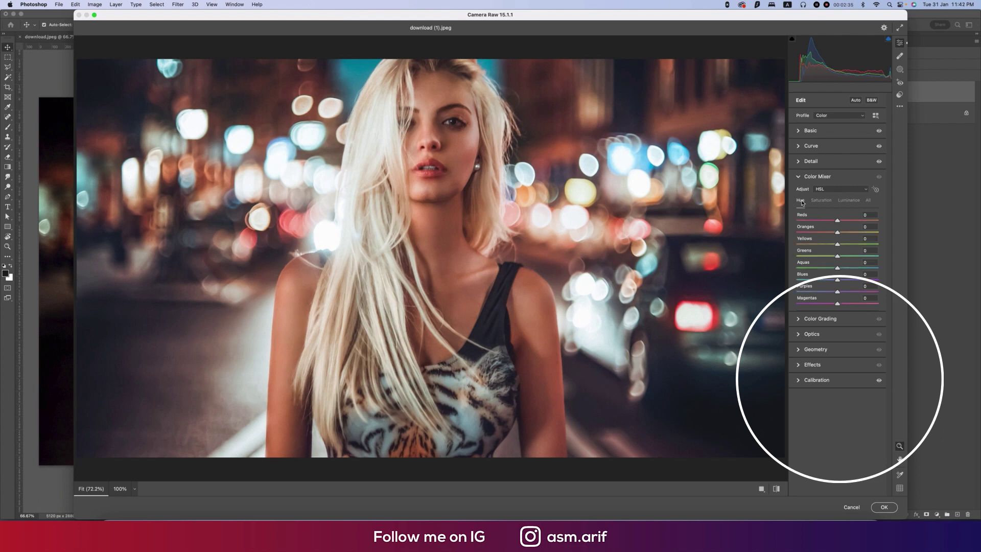
left_click(821, 201)
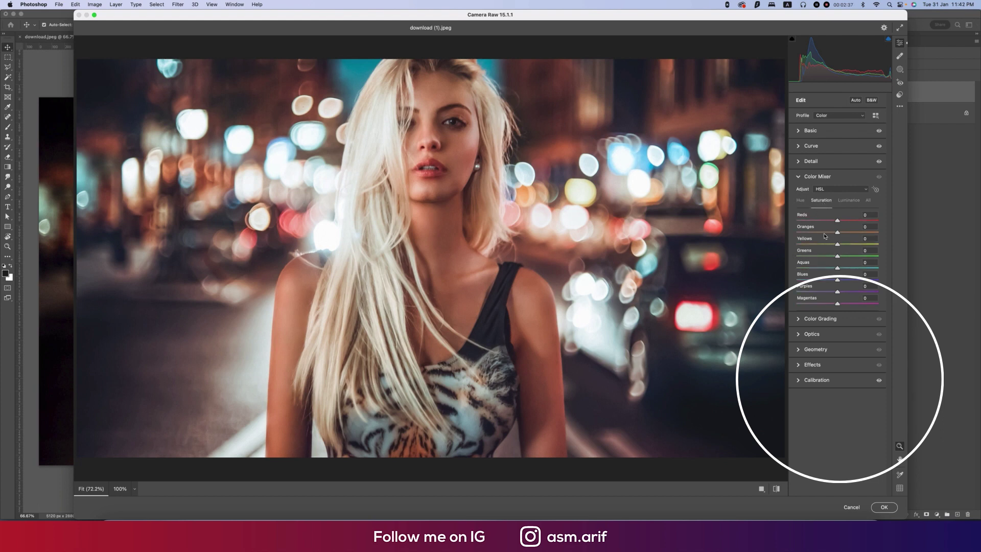
left_click_drag(826, 234, 821, 235)
Shift the Oranges hue to -11 and compare the result with the original.
left_click(801, 201)
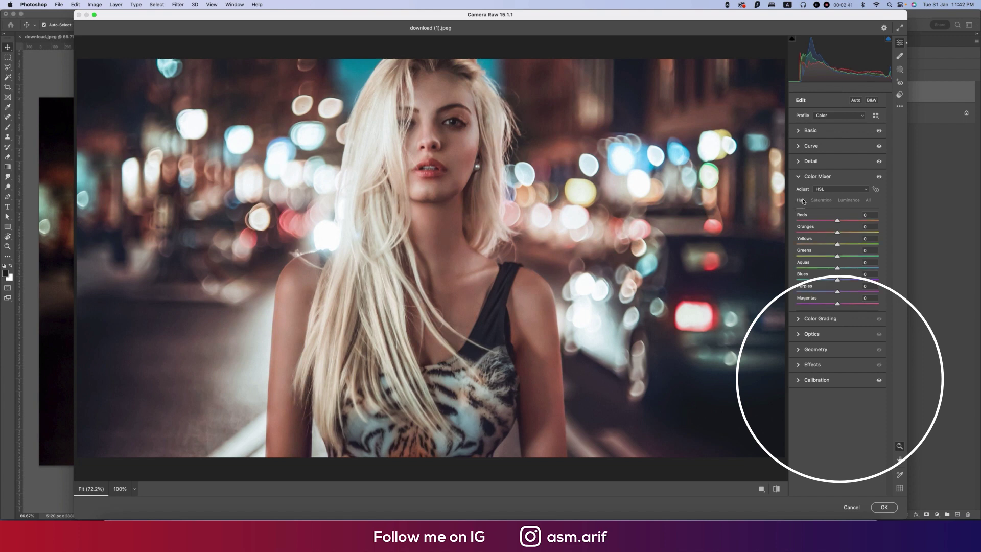
left_click_drag(837, 233, 832, 234)
left_click(778, 488)
left_click(777, 489)
left_click(798, 132)
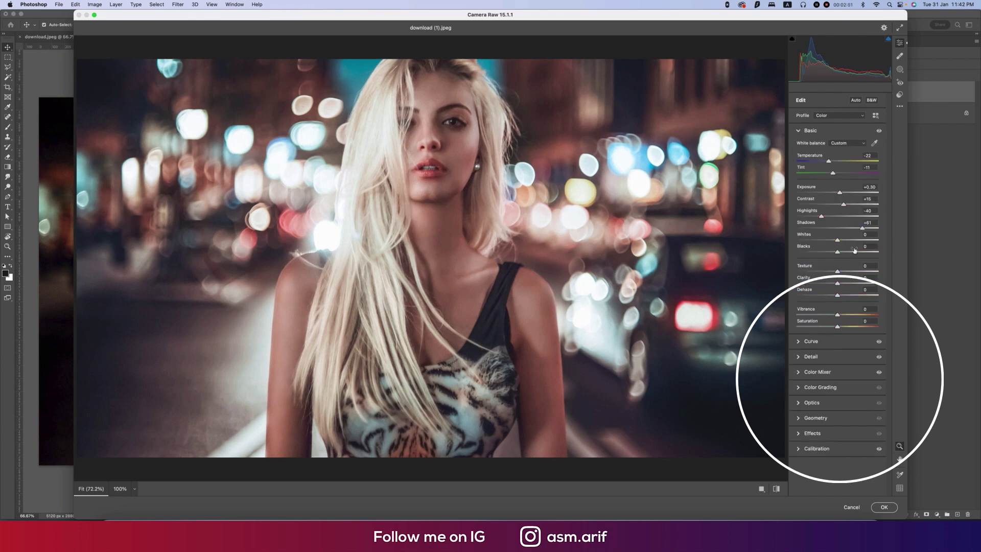
Add Dehaze +17 and lower Texture slightly to soften fine detail.
left_click(846, 296)
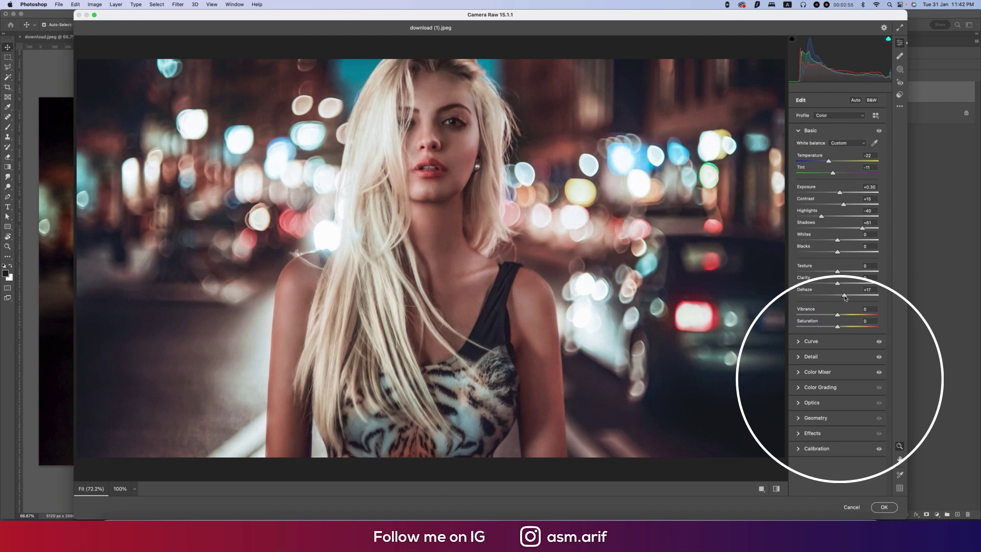
left_click_drag(837, 272, 835, 273)
left_click(800, 132)
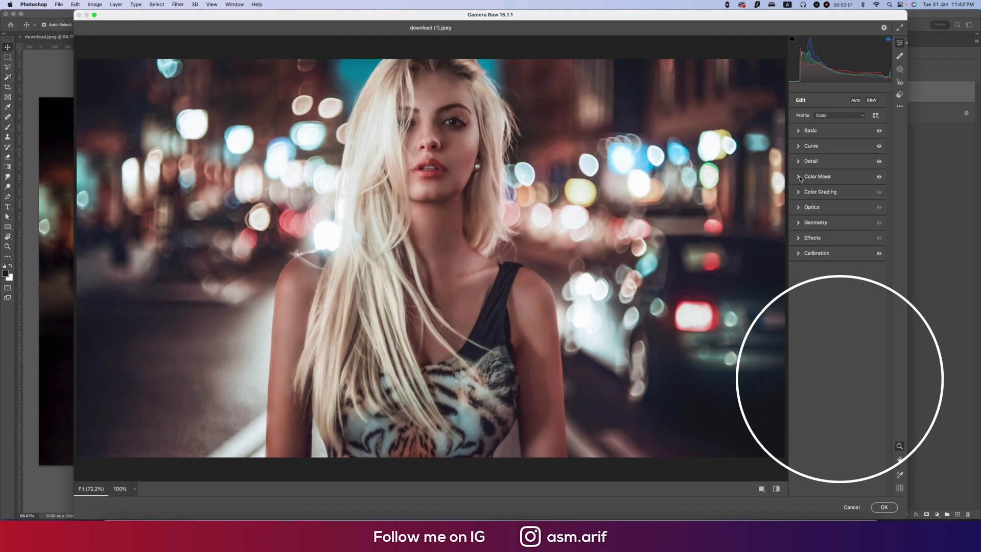
Set Blues hue -26 and Aquas hue +25, then lower Vibrance to -15.
left_click(804, 176)
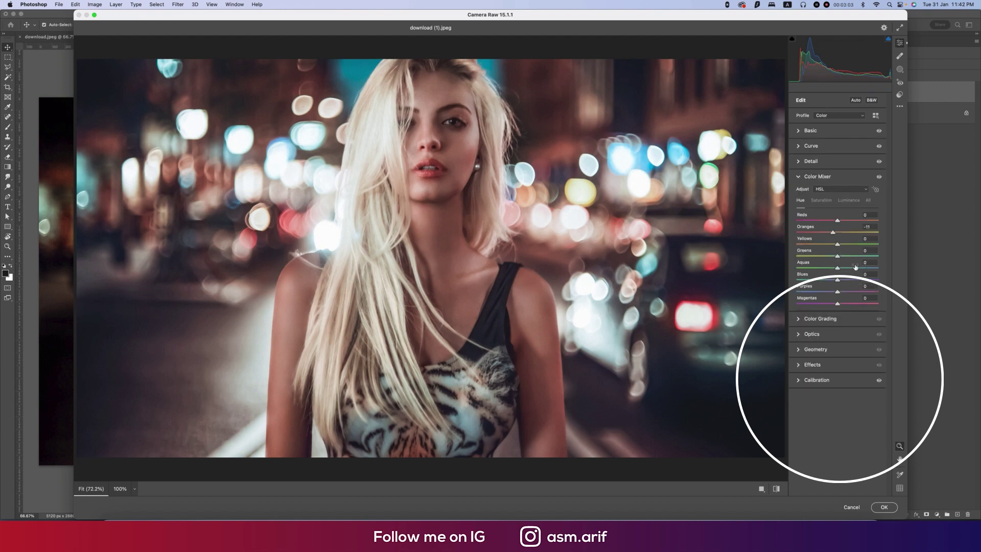
left_click_drag(839, 282, 829, 283)
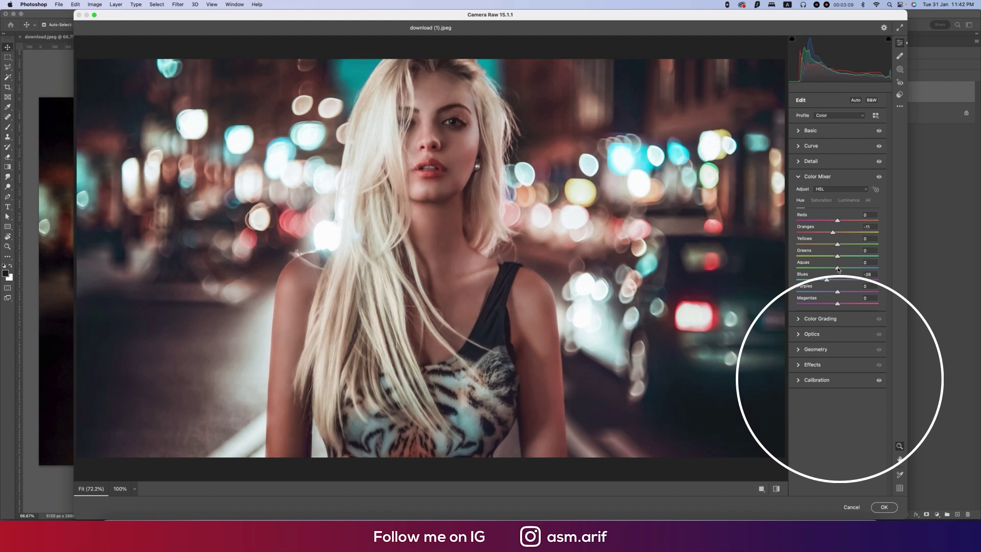
left_click_drag(837, 269, 849, 271)
left_click(799, 177)
left_click(799, 131)
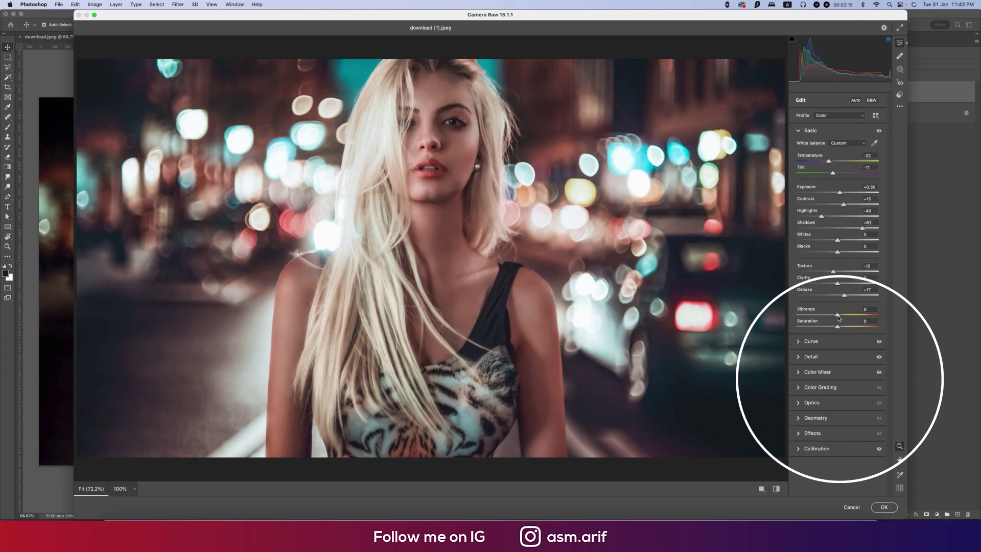
mouse_move(838, 317)
left_mouse_down()
mouse_move(829, 318)
mouse_move(846, 331)
left_mouse_up()
Pull the Red channel tone curve down, lifting its blacks to output 15.
left_click(800, 132)
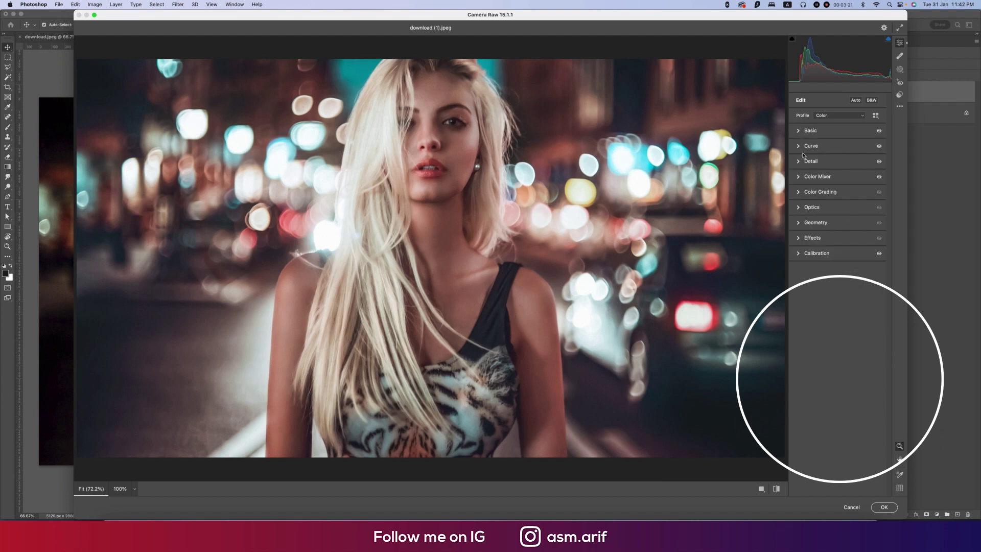
left_click(798, 147)
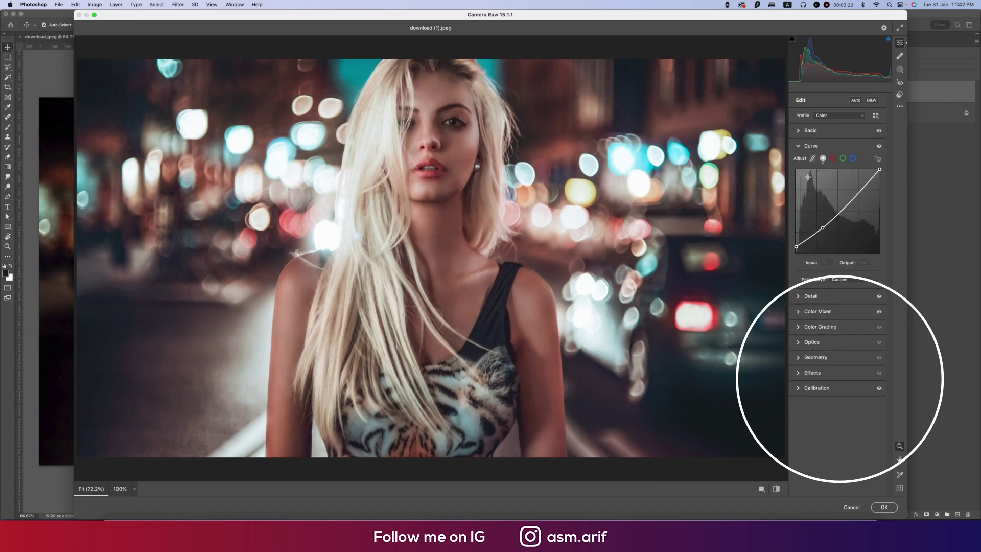
left_click(833, 159)
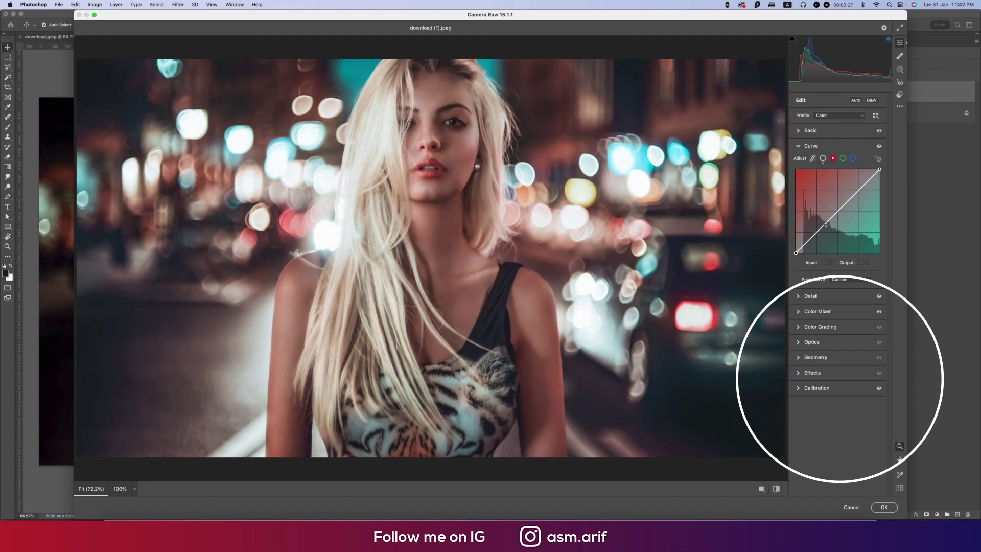
left_click_drag(826, 223, 795, 249)
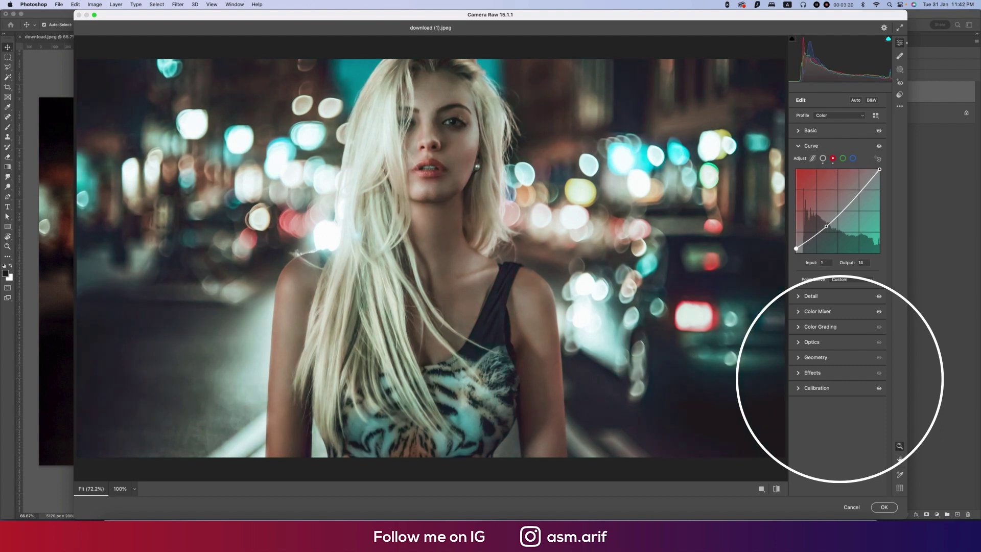
left_click(798, 146)
left_click(798, 130)
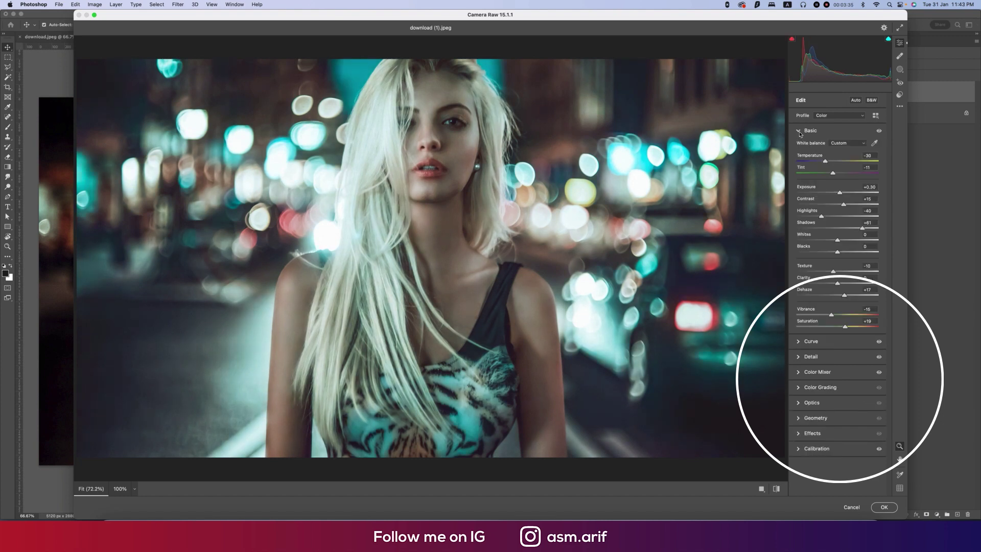
Push the Blues hue to -51 and review the Saturation and Luminance color mixer values.
left_click(800, 133)
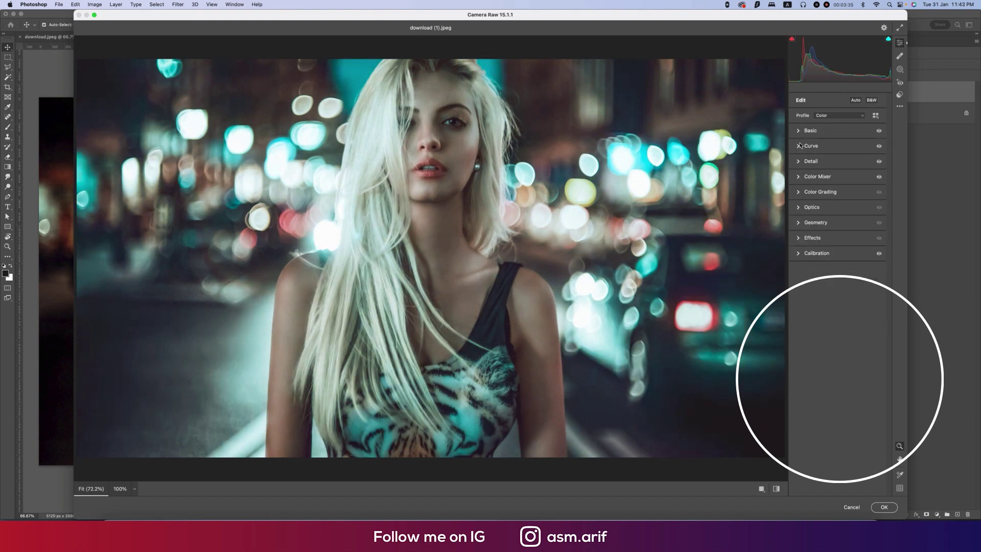
left_click(800, 177)
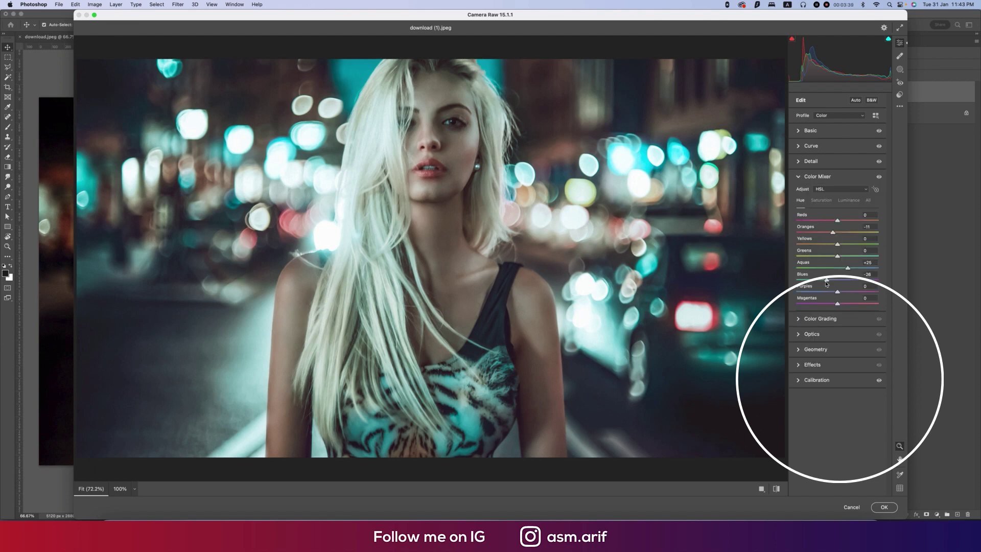
mouse_move(826, 280)
left_mouse_down()
mouse_move(816, 283)
mouse_move(828, 295)
mouse_move(838, 269)
mouse_move(853, 270)
mouse_move(832, 281)
left_mouse_up()
left_click(829, 203)
left_click(847, 202)
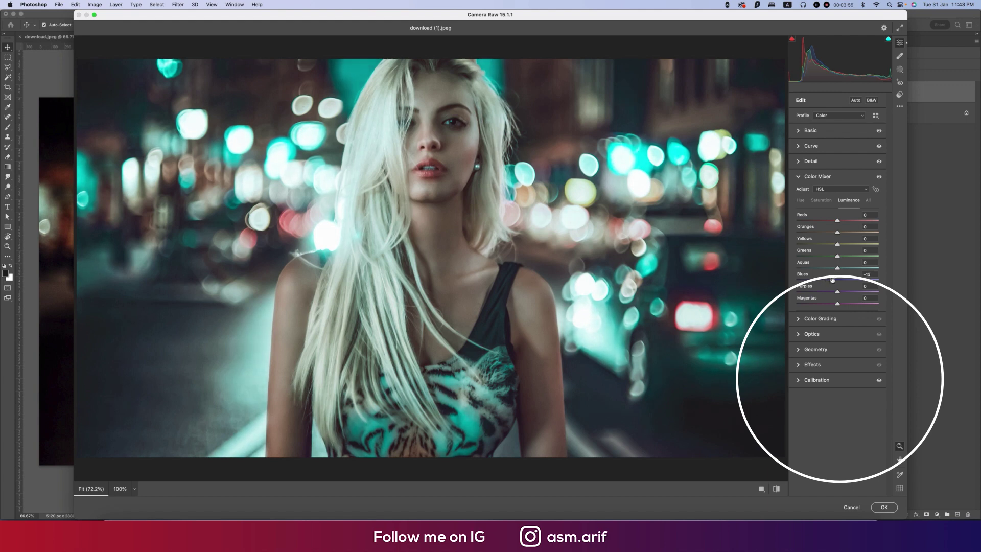
left_click(806, 318)
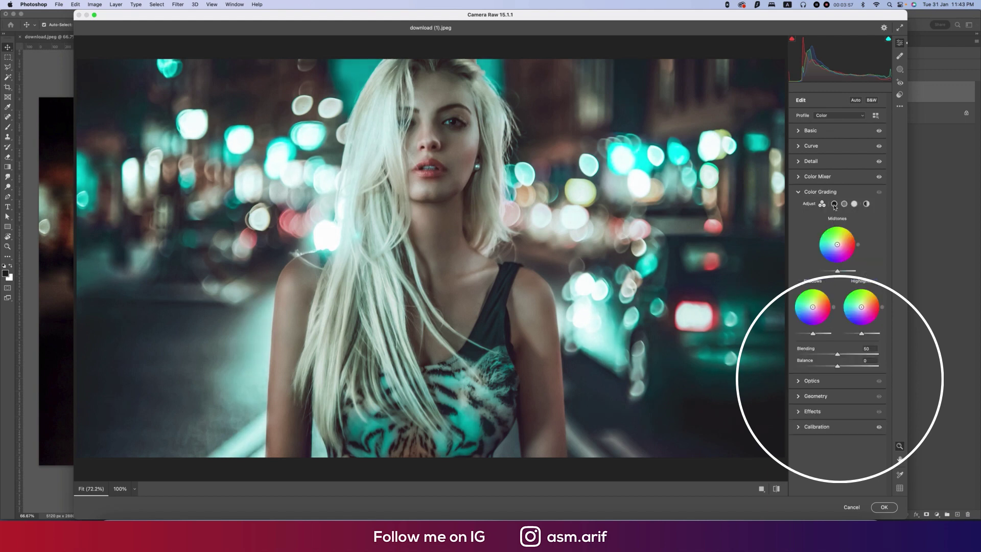
Cycle through the Shadows, Midtones and Highlights wheels, ending on the single Midtones wheel.
left_click(835, 204)
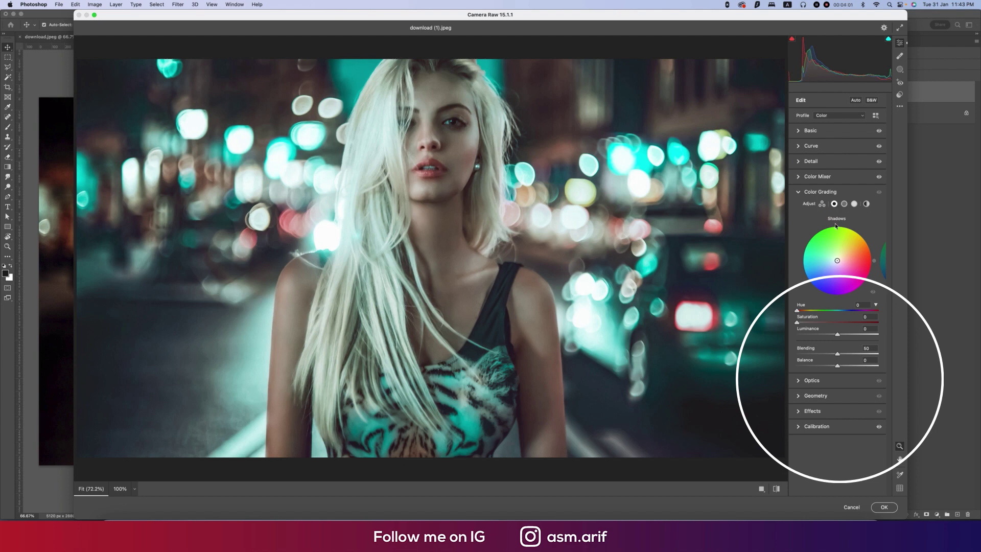
left_click(844, 204)
left_click(853, 205)
left_click(836, 204)
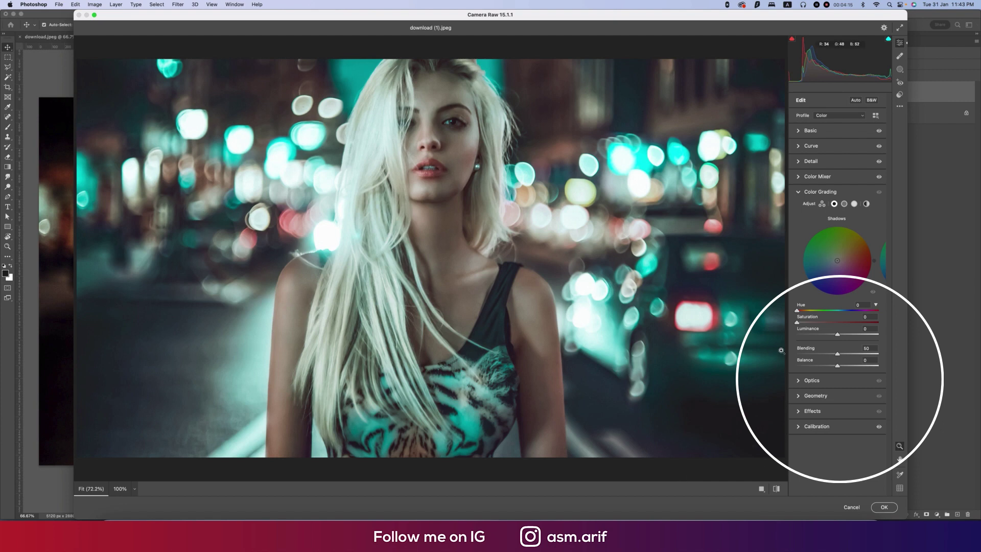
left_click(844, 204)
Tint the shadows green with Hue 88 and Saturation 17.
left_click(853, 204)
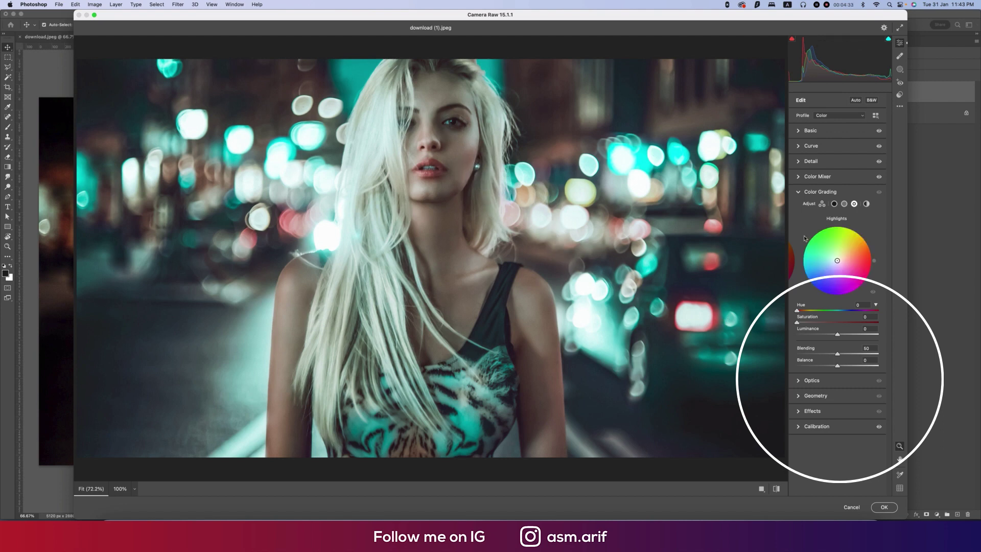
left_click(835, 204)
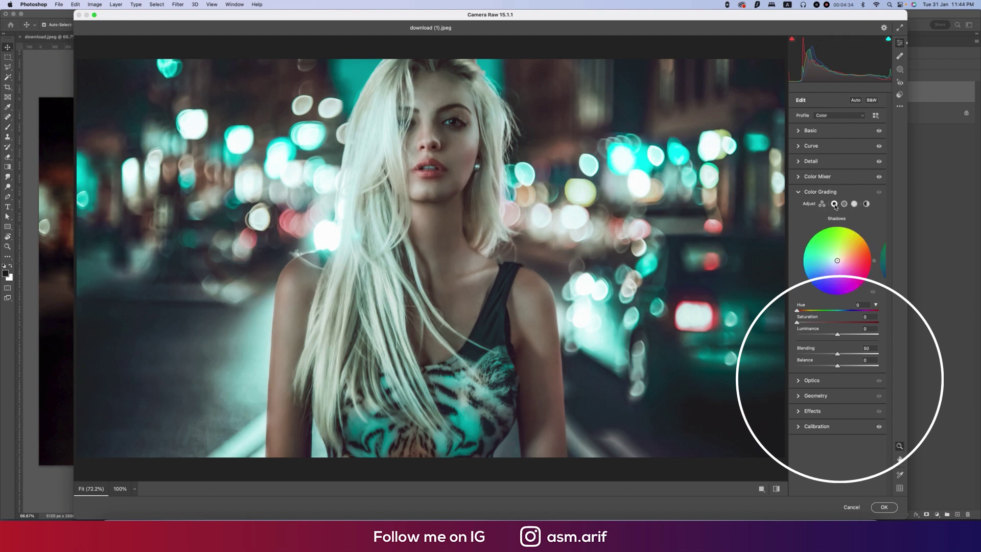
left_click(810, 323)
left_click_drag(798, 312, 846, 320)
Tint the midtones blue with Hue 231 and Saturation 15.
left_click(845, 203)
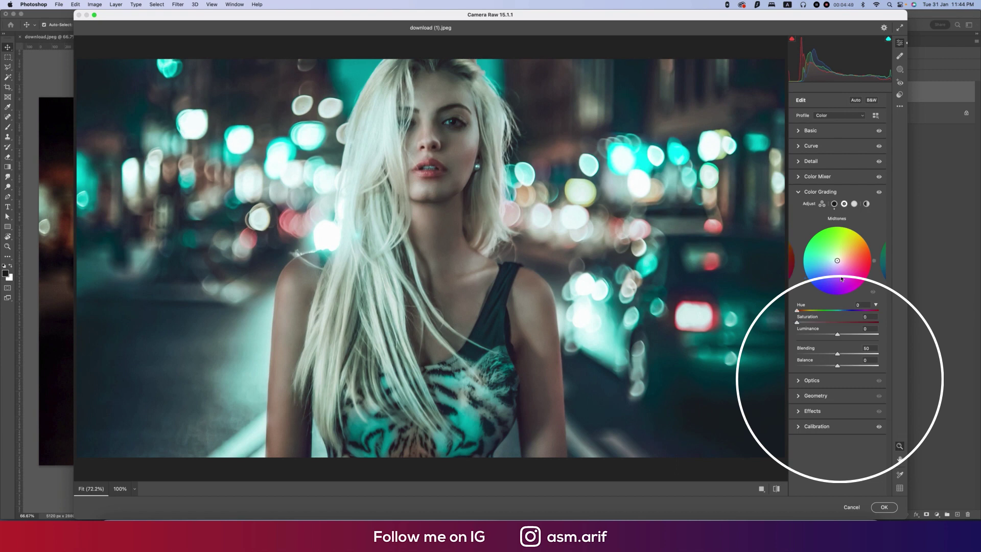
left_click(820, 311)
left_click(815, 322)
left_click_drag(815, 324, 810, 324)
left_click_drag(820, 311, 855, 315)
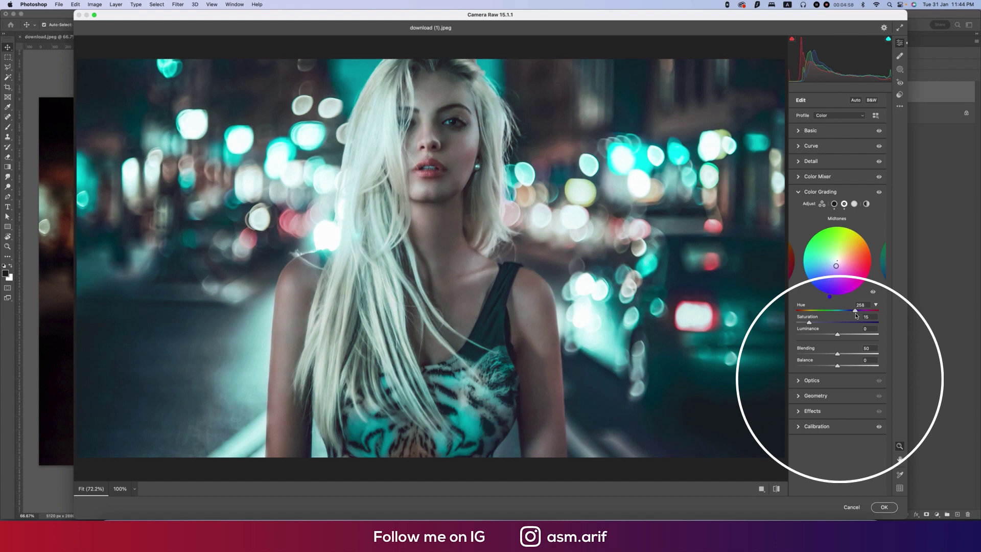
Tint the highlights cyan with Hue 177 and Saturation 15.
left_click(854, 205)
left_click(810, 323)
left_click_drag(797, 310, 831, 314)
Add a slight edge vignette with Vignetting set to -10.
left_click(799, 193)
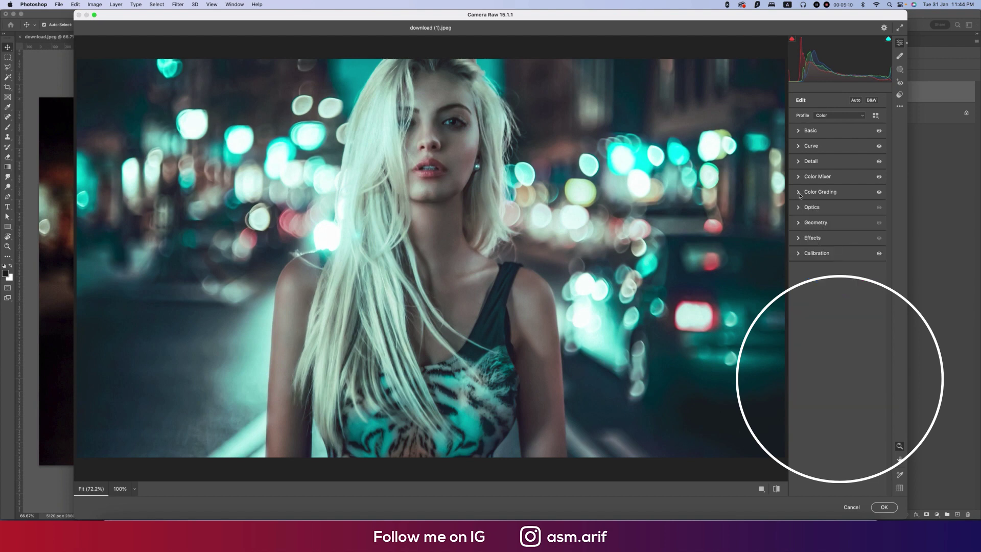
left_click(799, 131)
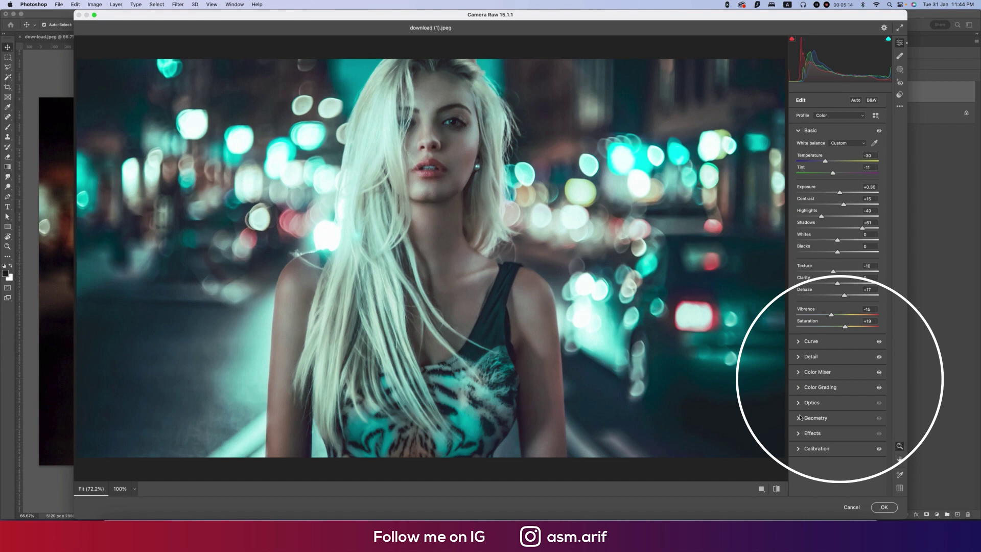
left_click(800, 435)
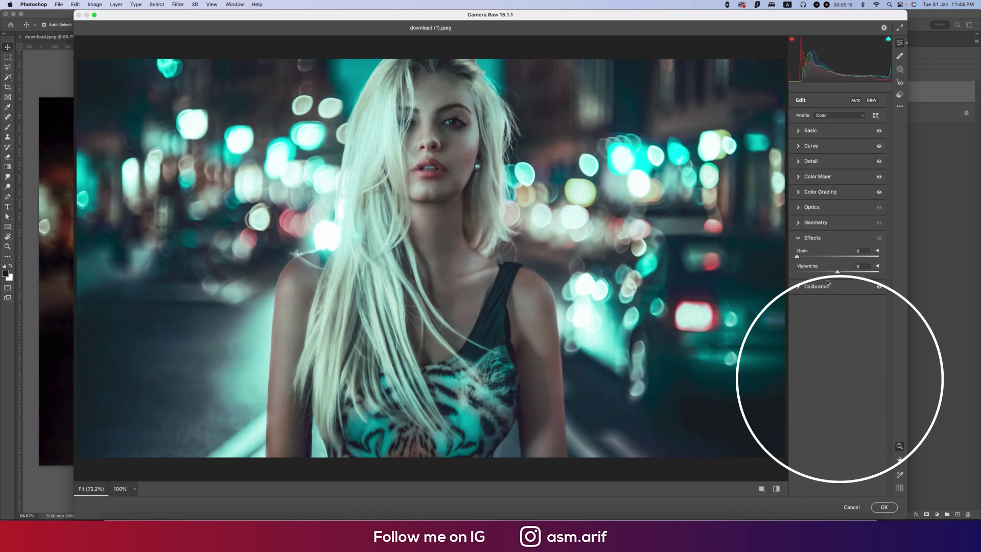
left_click_drag(834, 273, 836, 272)
Raise Contrast from +15 to +41 and compare the edit against the original.
left_click(798, 131)
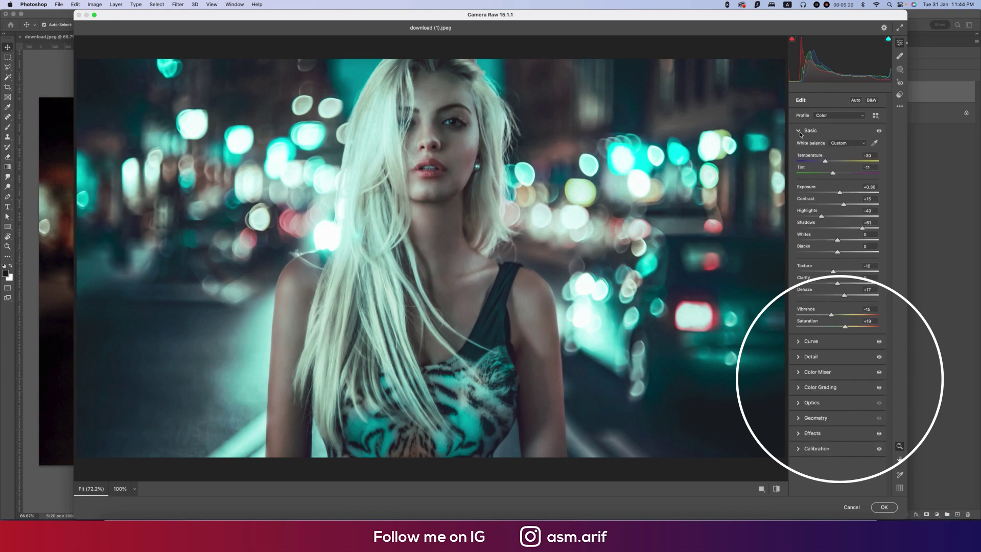
left_click_drag(845, 206, 856, 205)
left_click(775, 491)
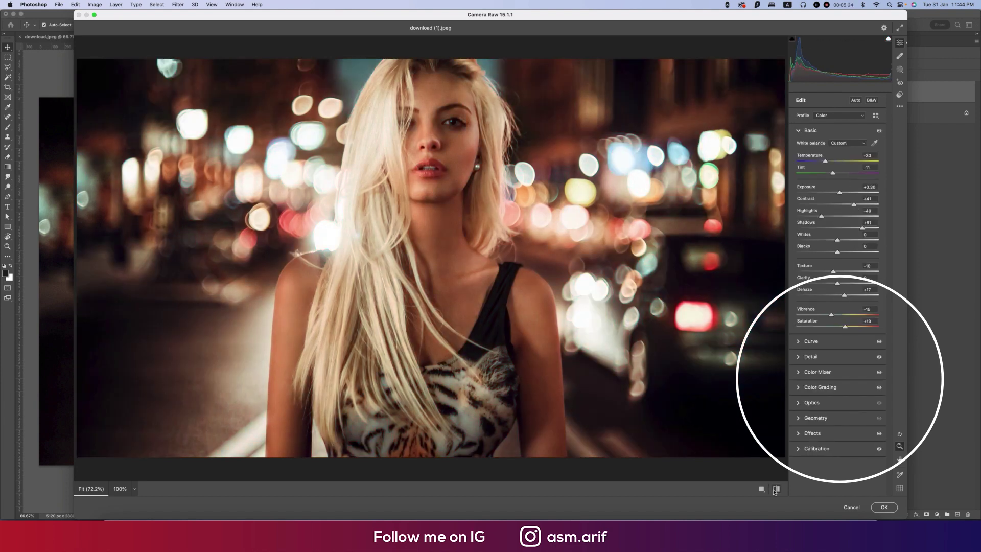
left_click(775, 490)
left_click(799, 360)
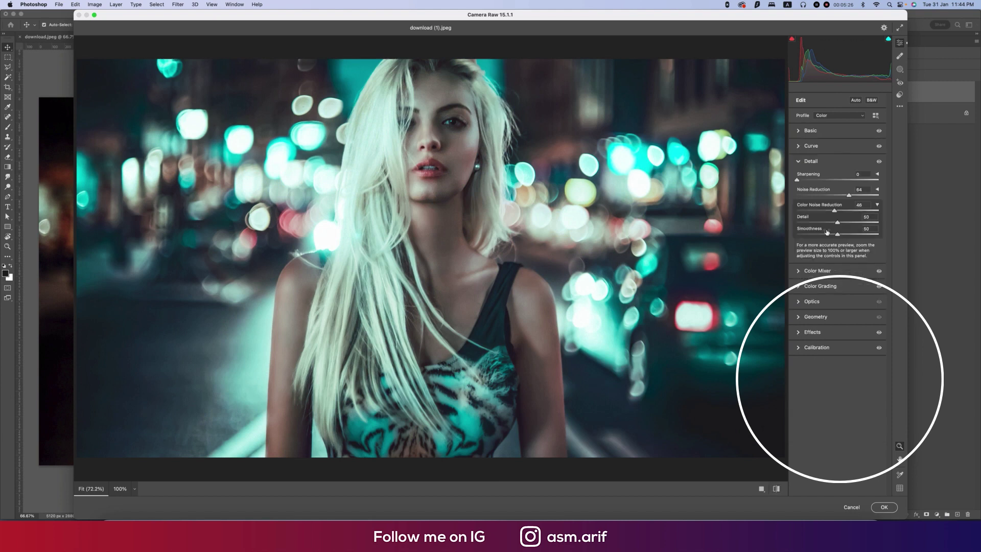
Reset Color Noise Reduction to 0 and lower Noise Reduction to 5.
double_click(810, 212)
left_click(804, 195)
left_click_drag(804, 197, 791, 198)
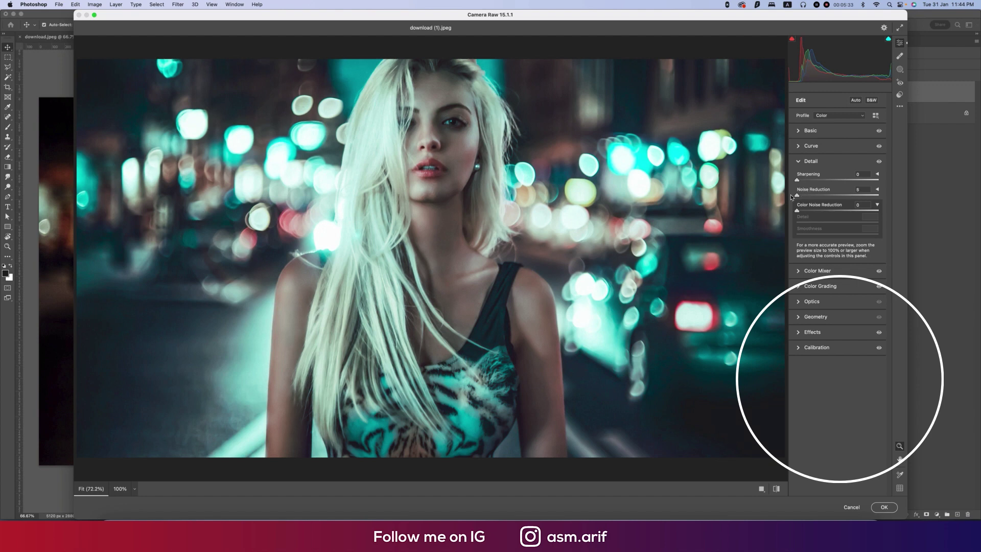
Lower Texture to -37 and raise Noise Reduction to 28.
left_click(803, 132)
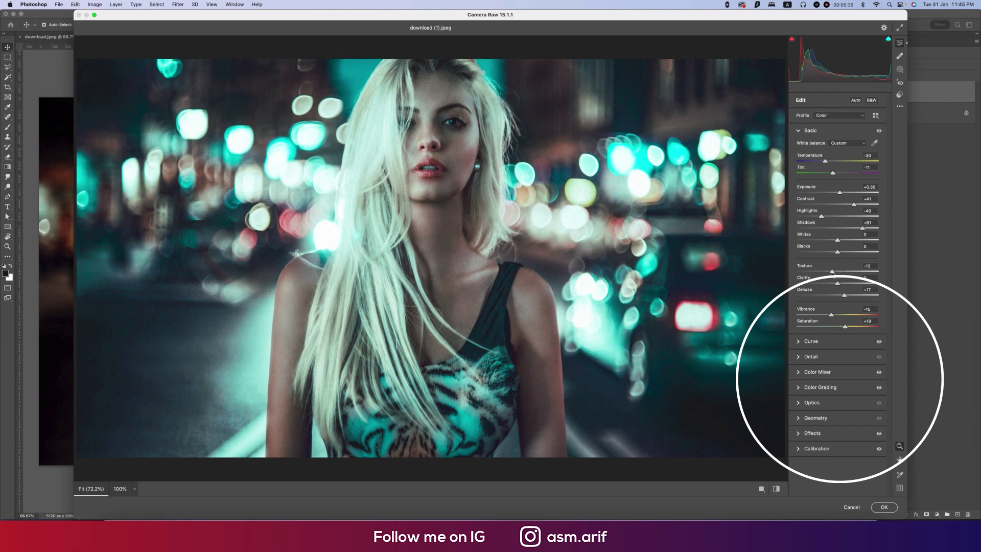
mouse_move(832, 274)
left_mouse_down()
mouse_move(823, 273)
mouse_move(831, 285)
left_mouse_up()
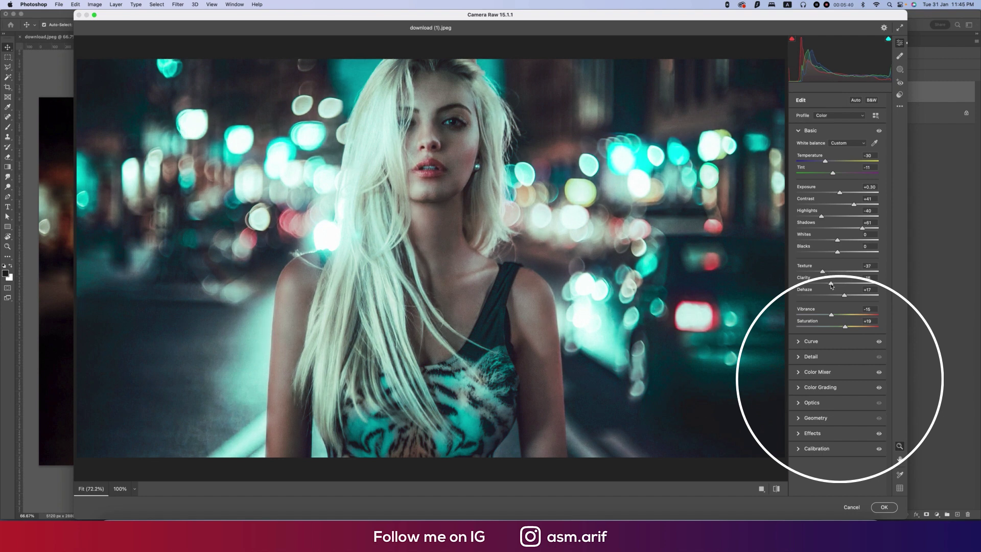
left_click(802, 358)
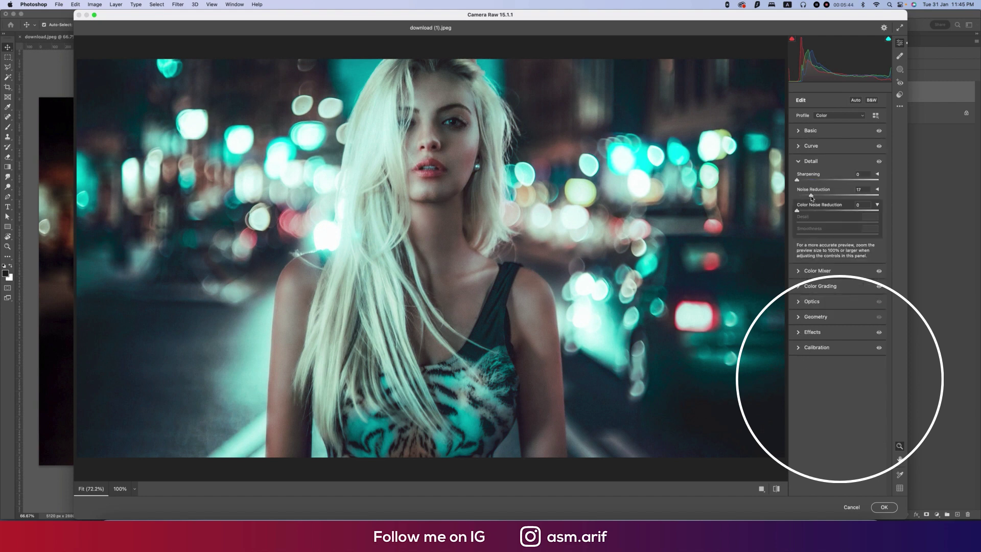
left_click_drag(811, 197, 822, 198)
Shift the calibration Blue Primary hue to -37 and warm Temperature slightly to -24.
left_click(801, 348)
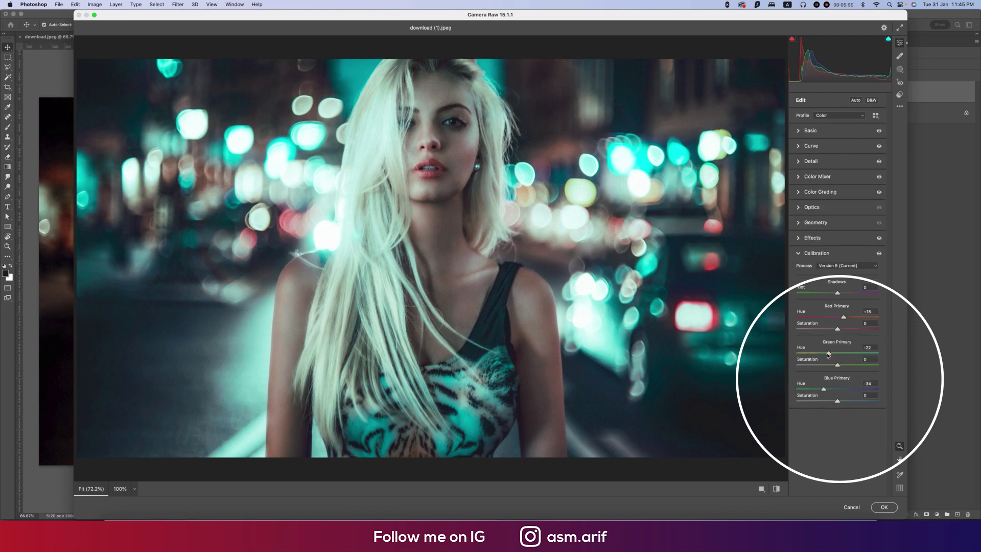
mouse_move(823, 390)
left_mouse_down()
mouse_move(837, 391)
mouse_move(815, 392)
mouse_move(824, 394)
left_mouse_up()
left_click(780, 492)
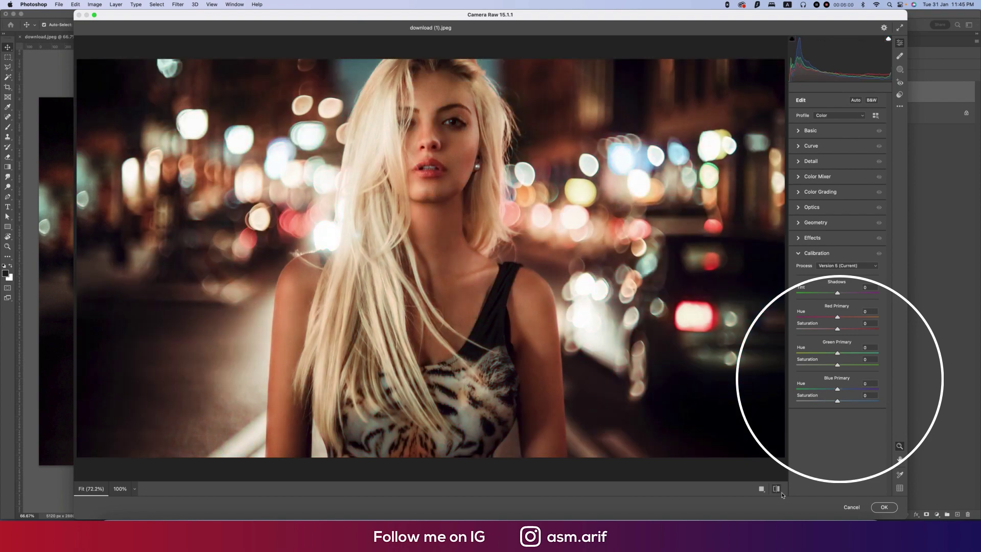
left_click(781, 493)
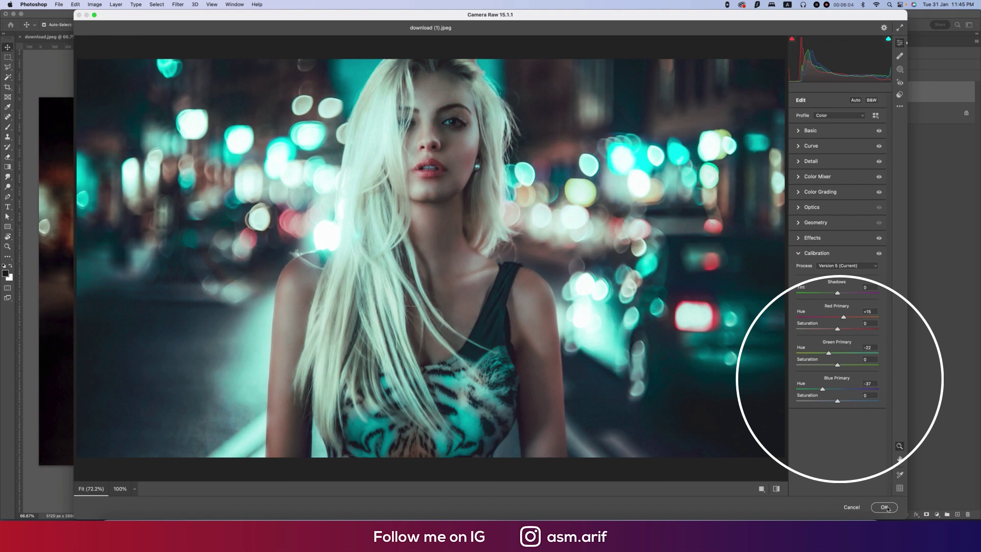
left_click(806, 132)
left_click_drag(826, 161, 828, 163)
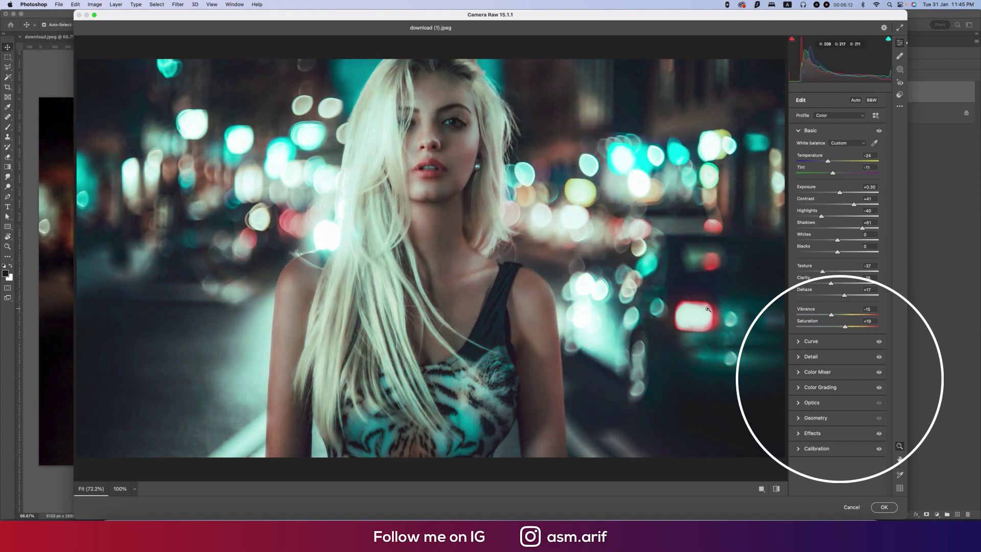
Apply the Camera Raw grade as Layer 1 and compare it with the original.
key("Return")
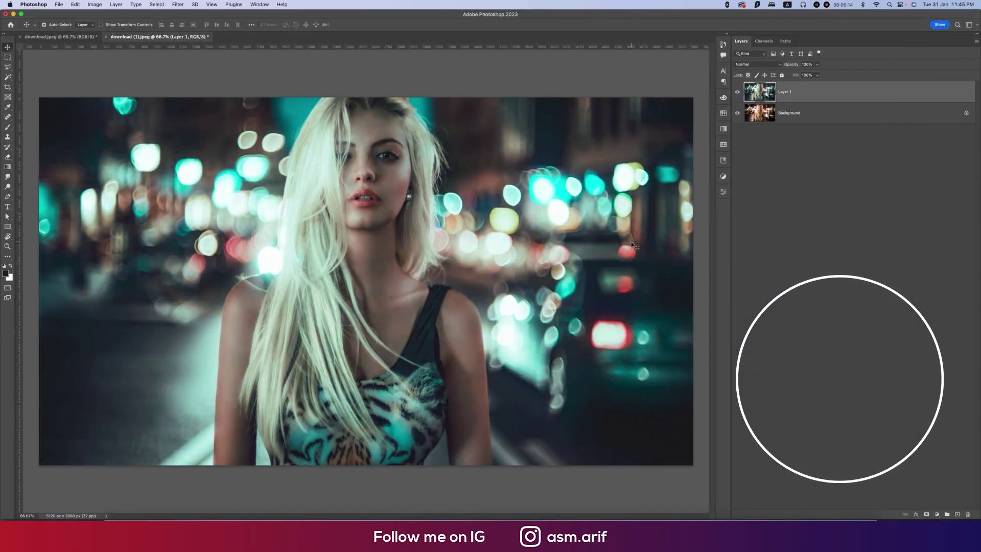
left_click(737, 92)
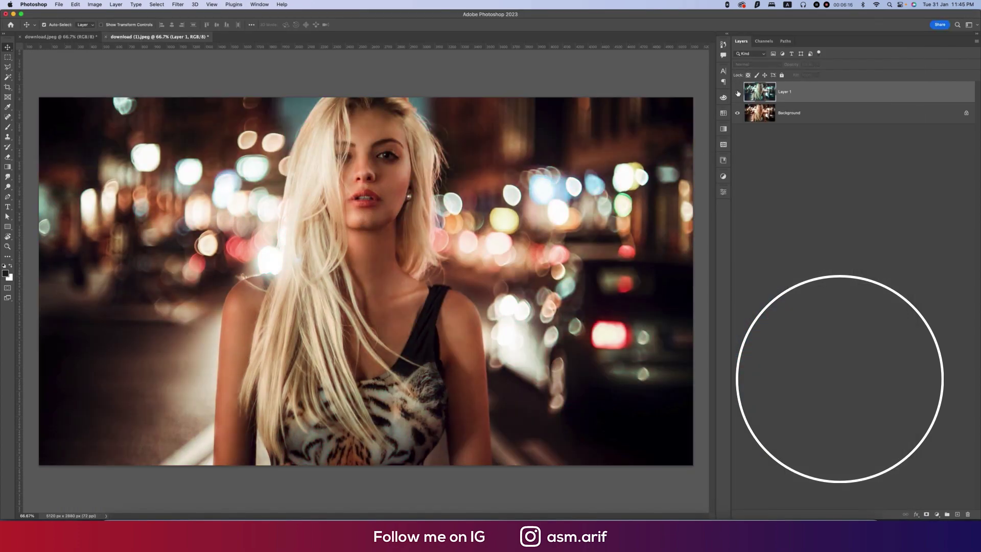
left_click(737, 92)
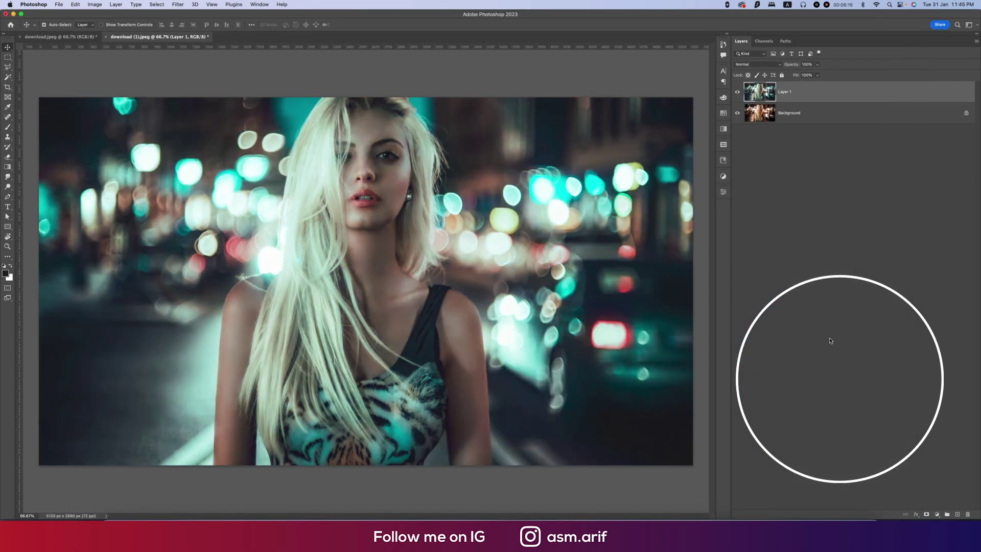
Add a Levels layer with midtone gamma 0.95 and white point 247.
left_click(937, 515)
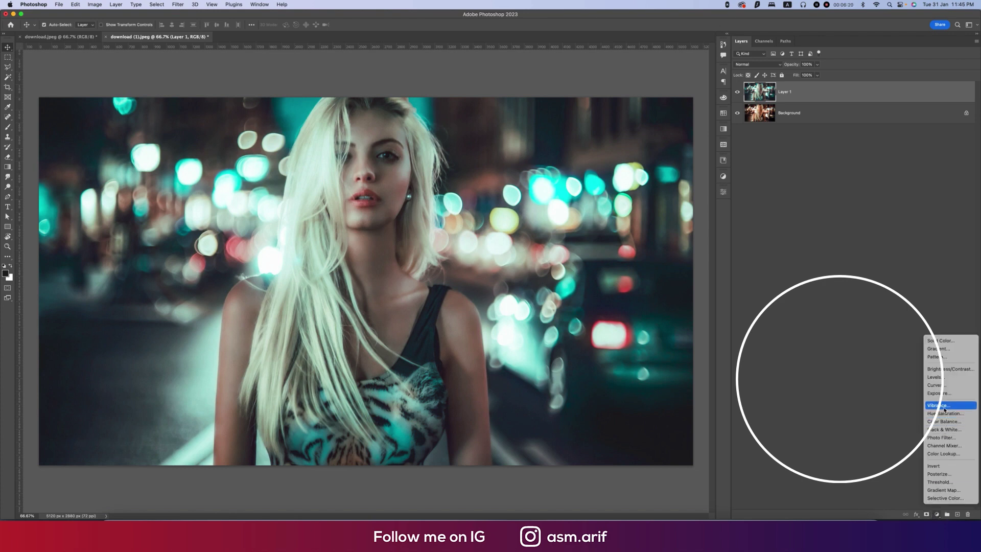
left_click(943, 378)
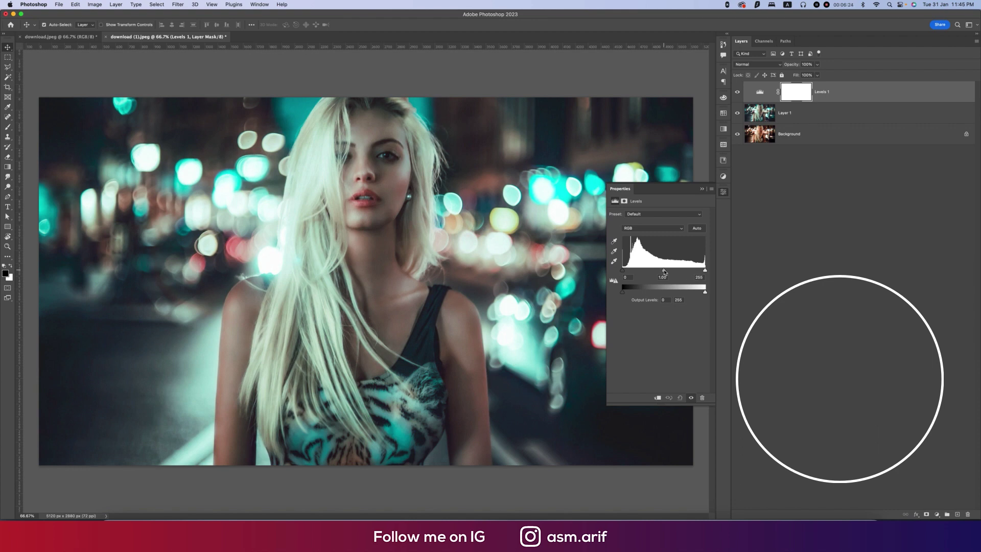
left_click_drag(664, 272, 703, 273)
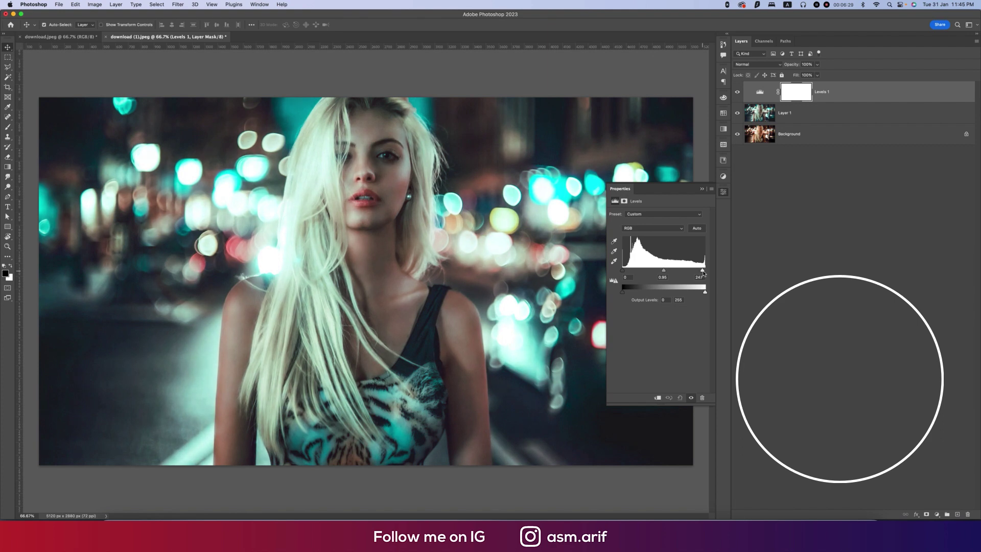
left_click(702, 188)
left_click(937, 515)
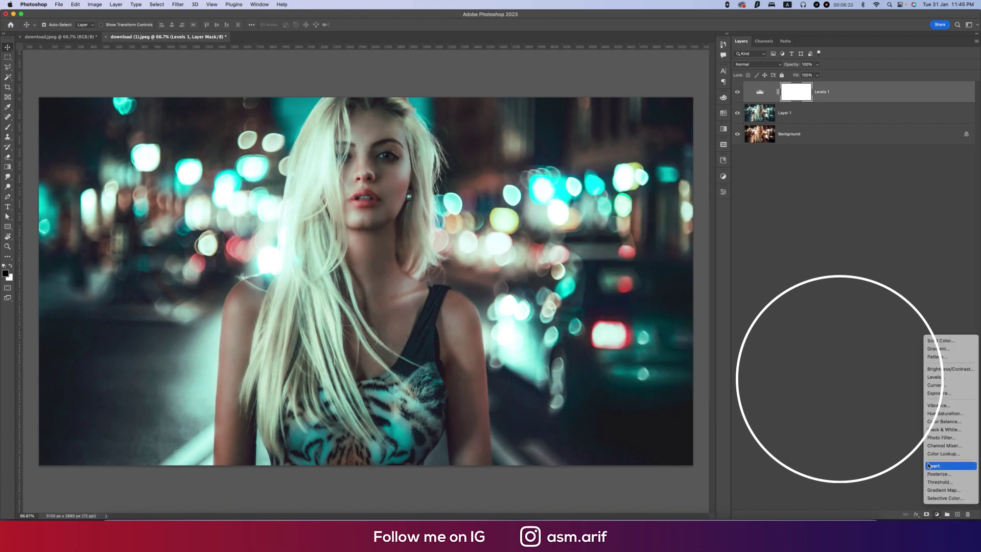
Add a Color Lookup layer using the Fuji ETERNA 250D Fuji 3510 (by Adobe).cube look.
left_click(942, 454)
left_click(668, 214)
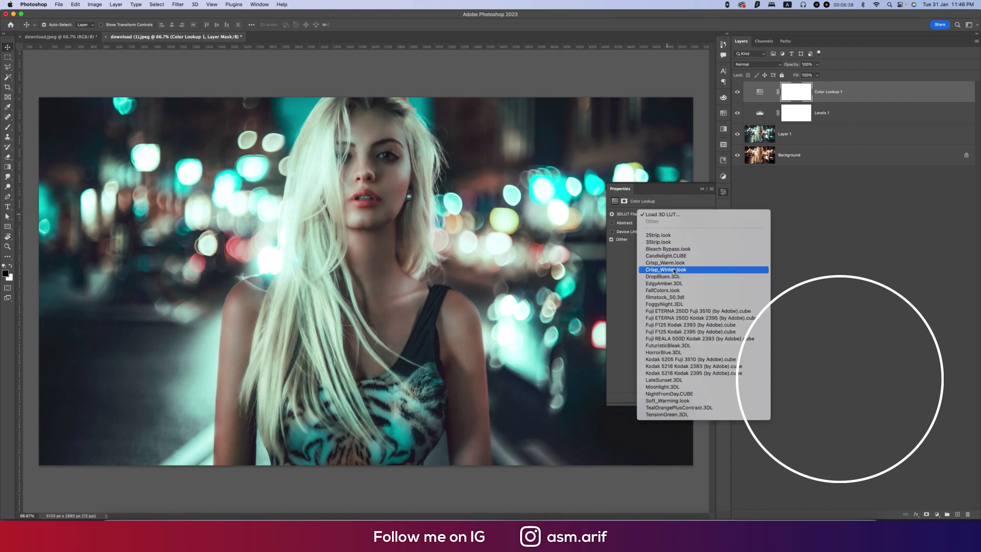
left_click(678, 255)
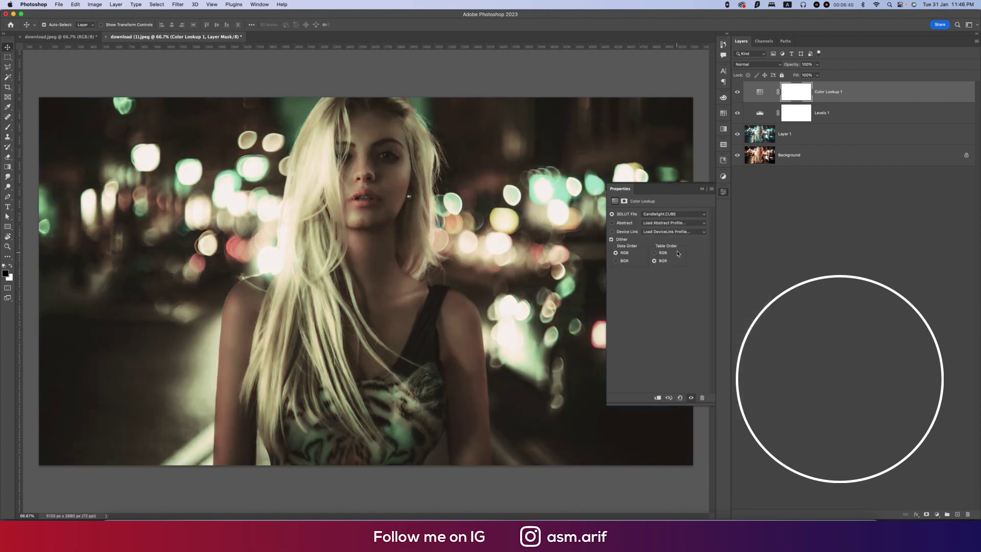
left_click(675, 215)
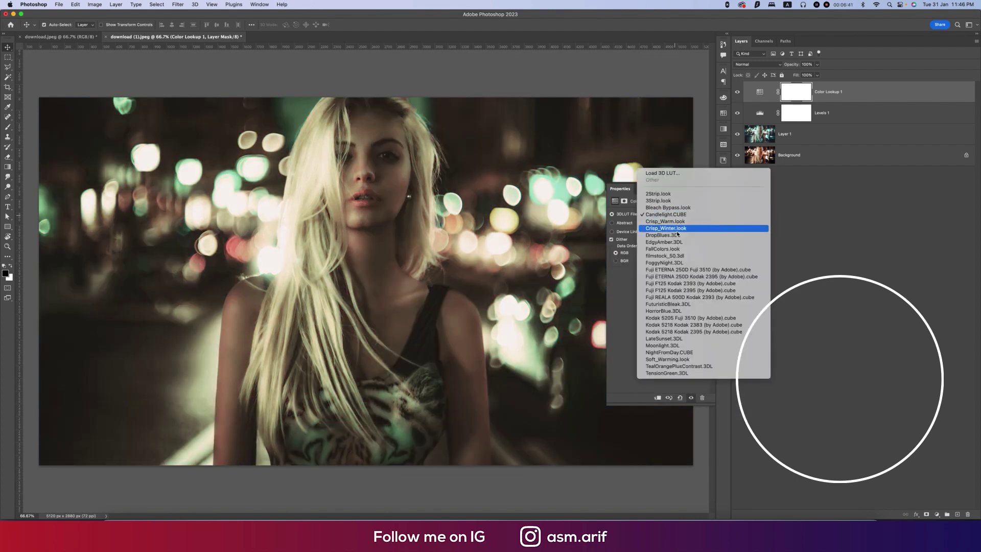
left_click(678, 270)
left_click(702, 189)
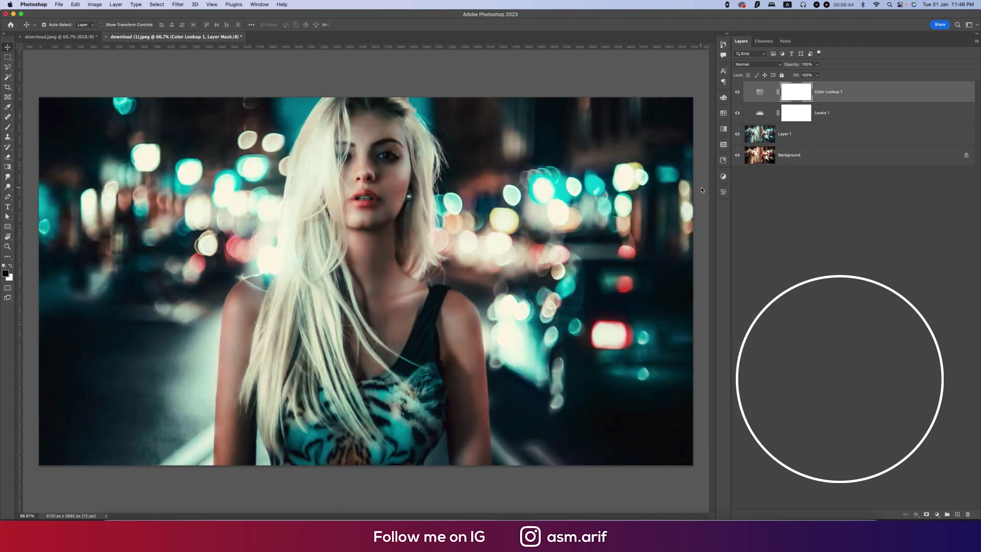
Lower the Color Lookup layer to 37% fill and 62% opacity.
left_click(818, 76)
left_click_drag(799, 85, 795, 86)
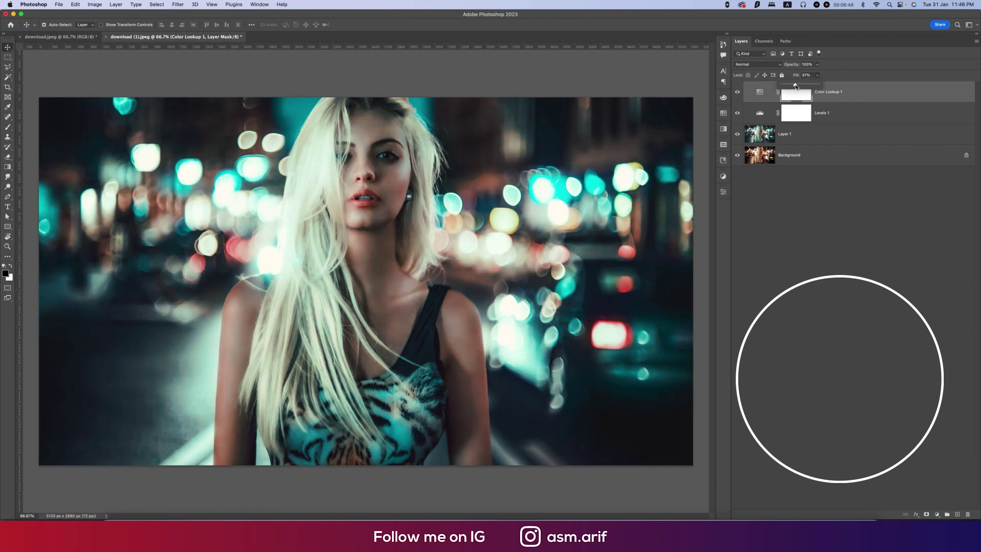
left_click(818, 65)
left_click(851, 116)
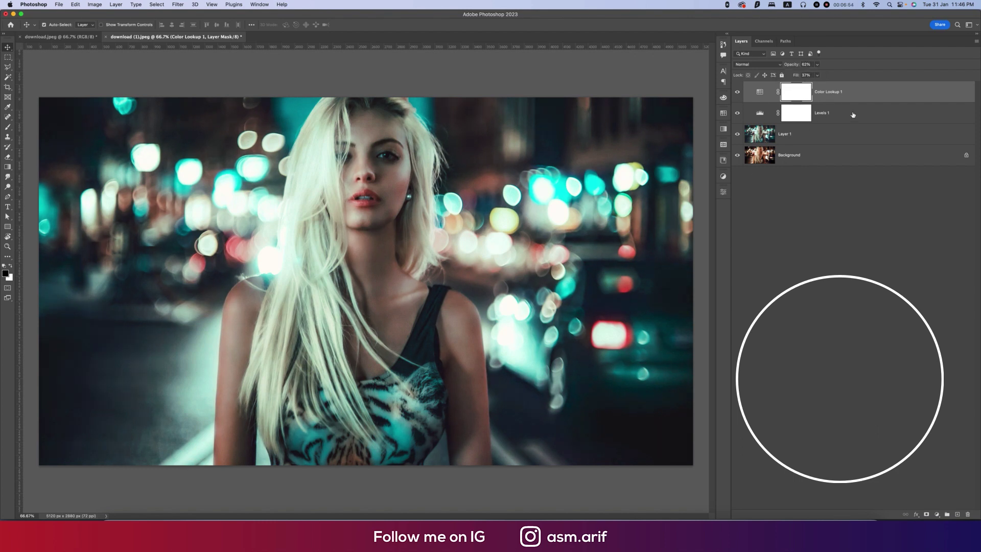
left_click(822, 93)
left_click(936, 514)
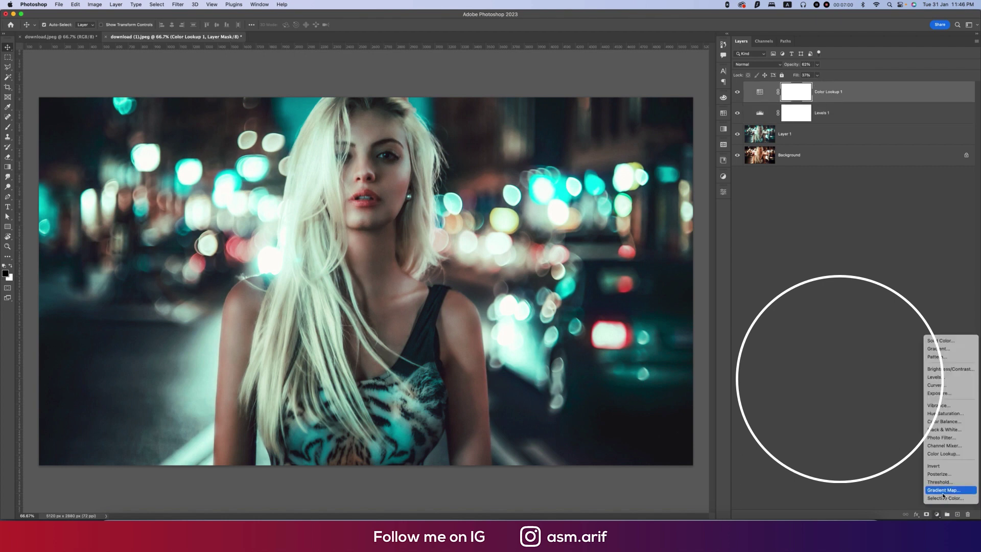
Add a Gradient Map layer and set its left gradient stop to bright cyan.
left_click(942, 490)
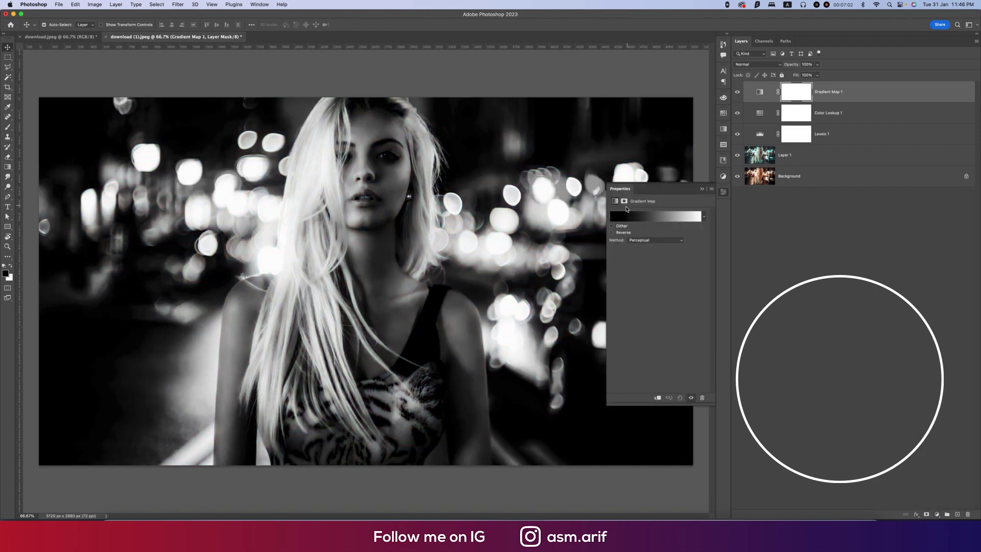
left_click(644, 221)
left_click(509, 370)
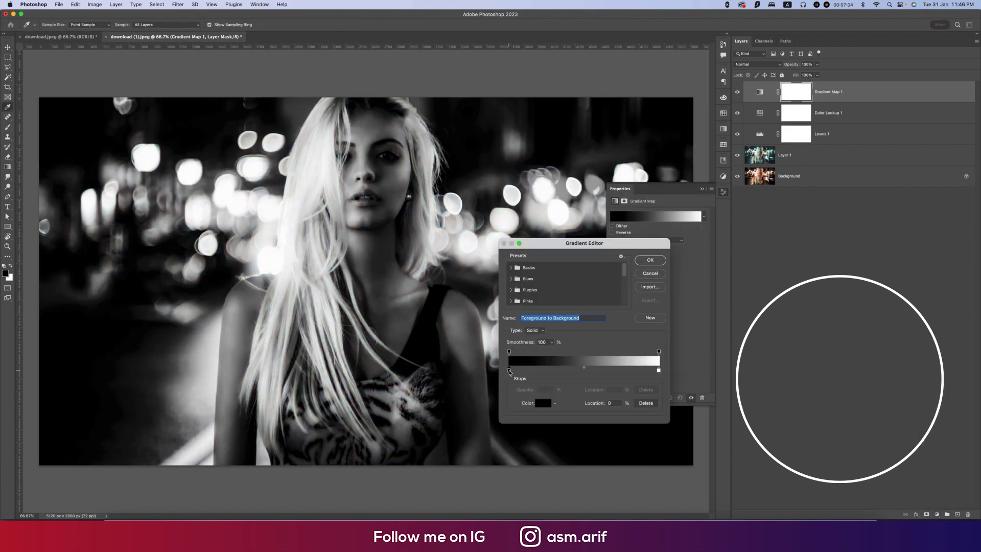
left_click(540, 403)
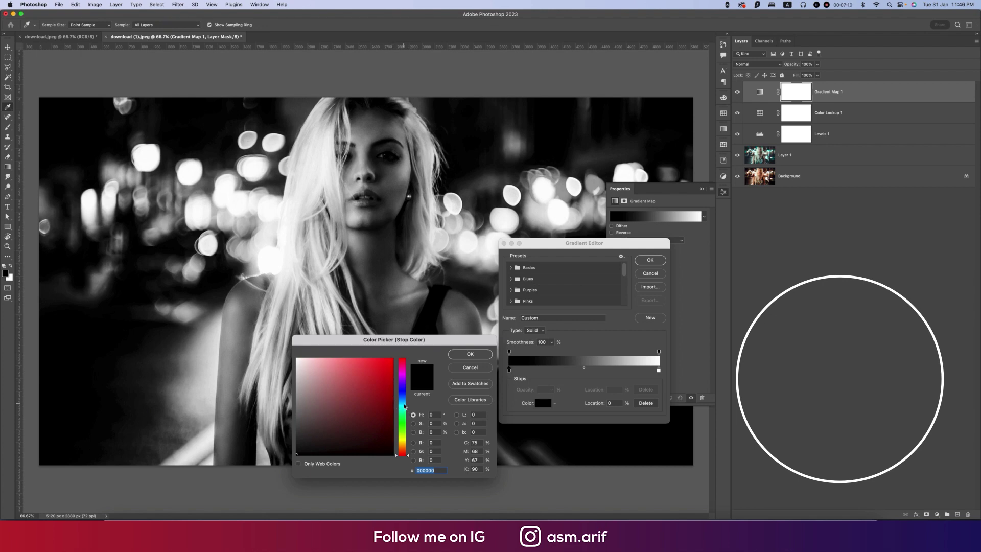
left_click(402, 403)
left_click(392, 358)
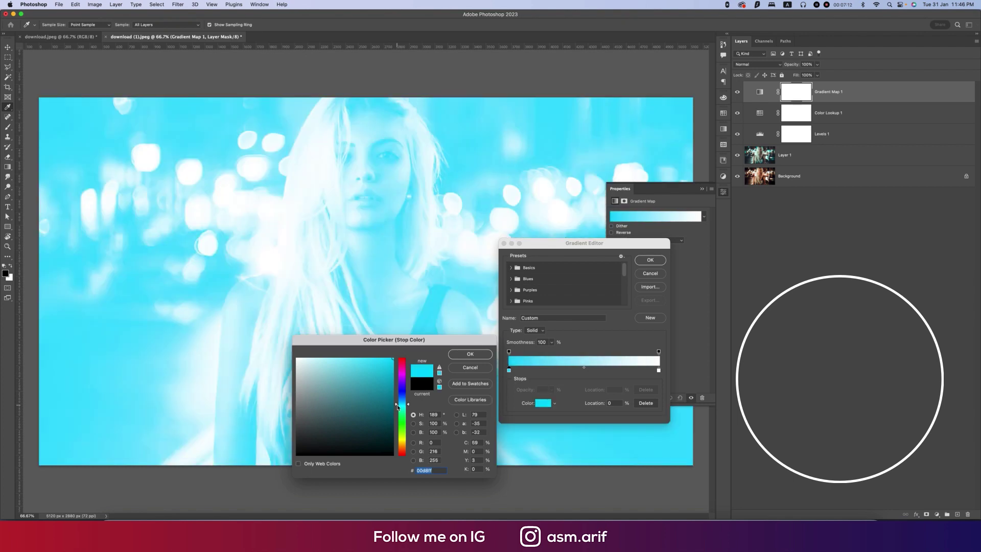
left_click_drag(401, 404, 403, 407)
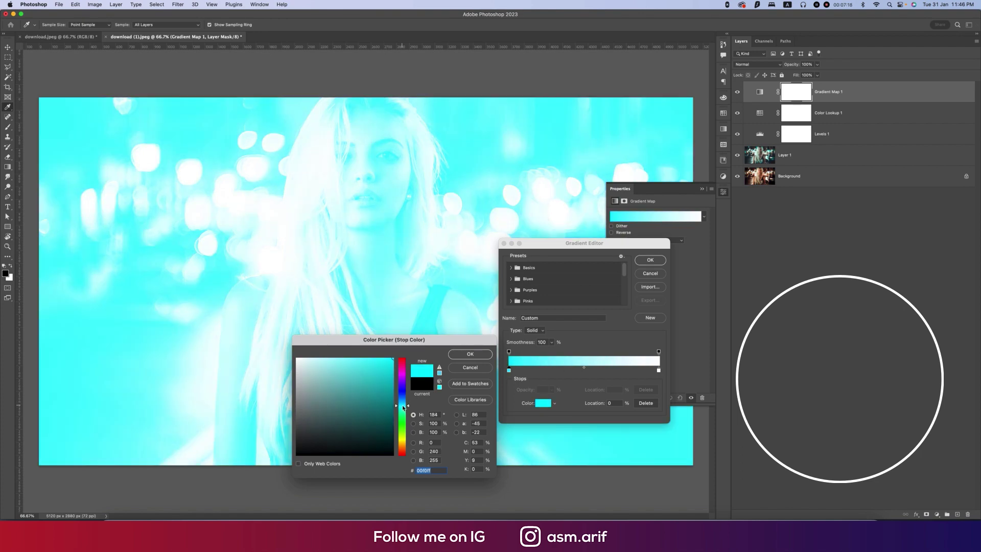
left_click(465, 355)
Change the right gradient stop to green #188120 and confirm the gradient.
left_click(659, 371)
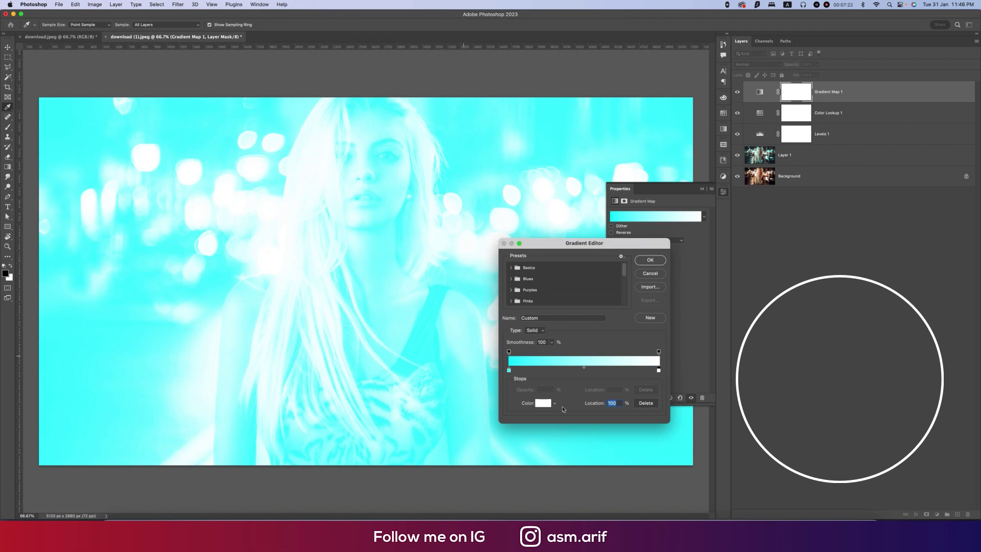
left_click(543, 403)
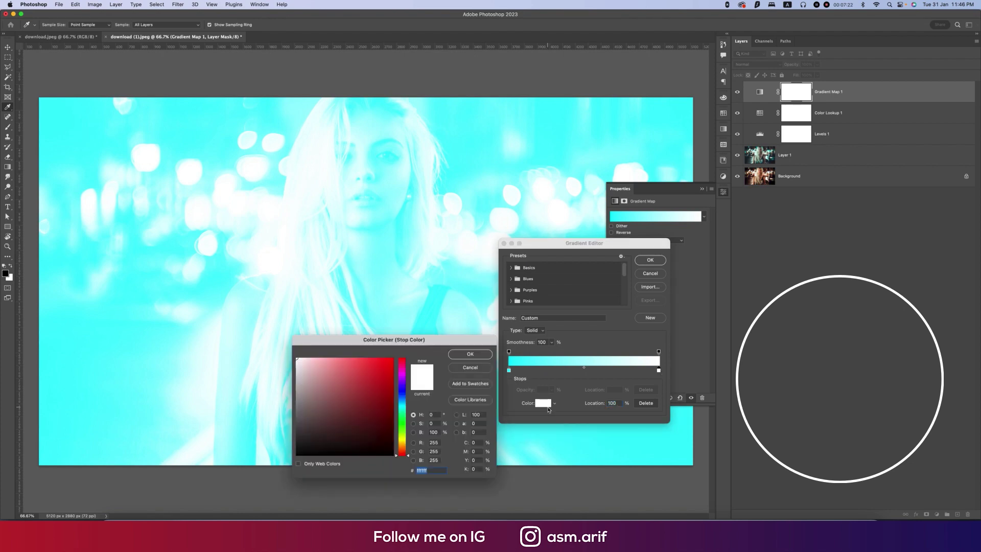
left_click(402, 404)
left_click(372, 433)
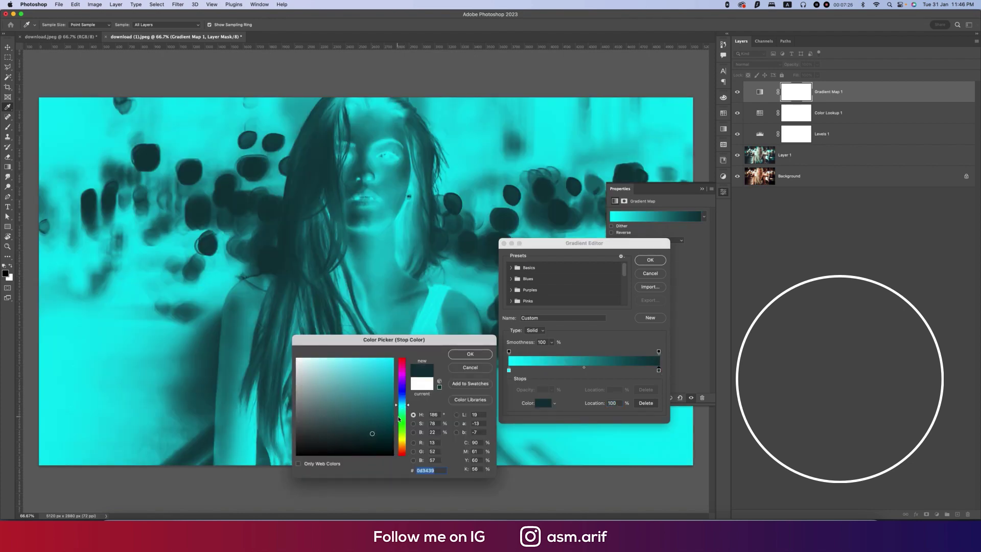
left_click(405, 368)
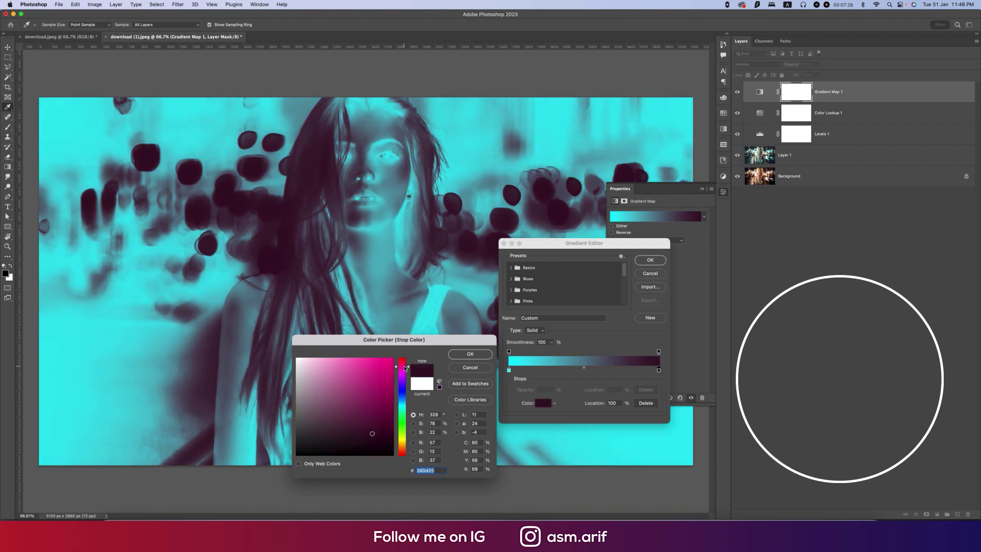
left_click(403, 444)
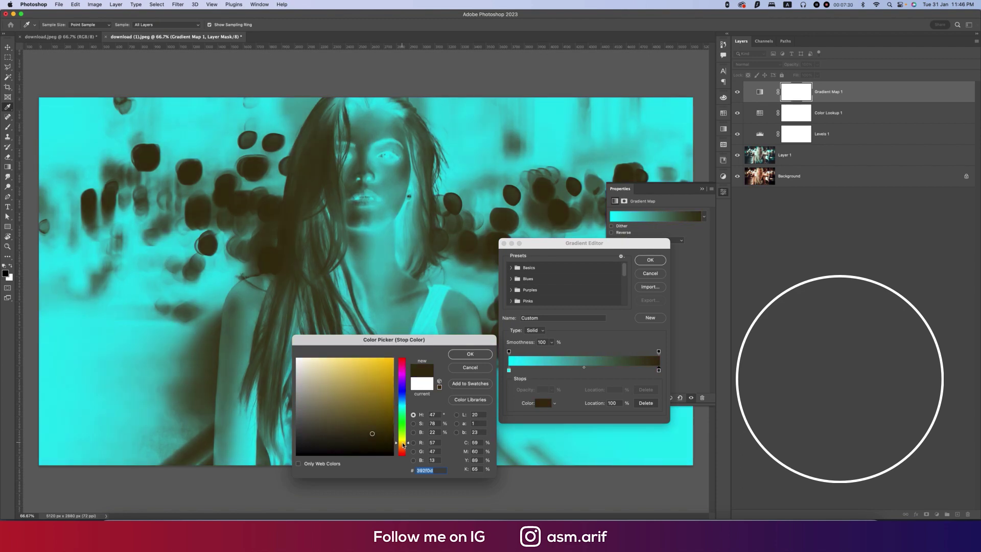
left_click(402, 422)
left_click(375, 406)
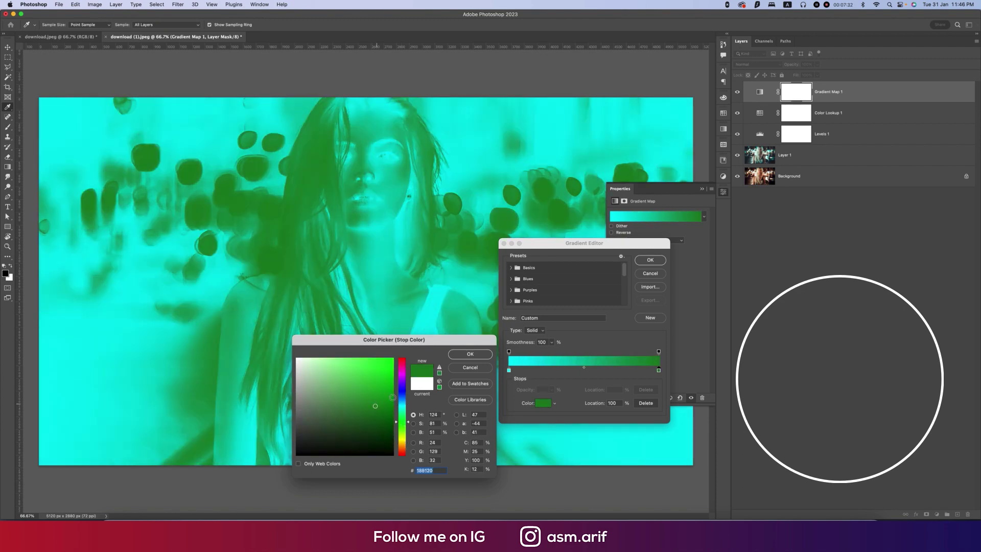
left_click(470, 354)
left_click(650, 260)
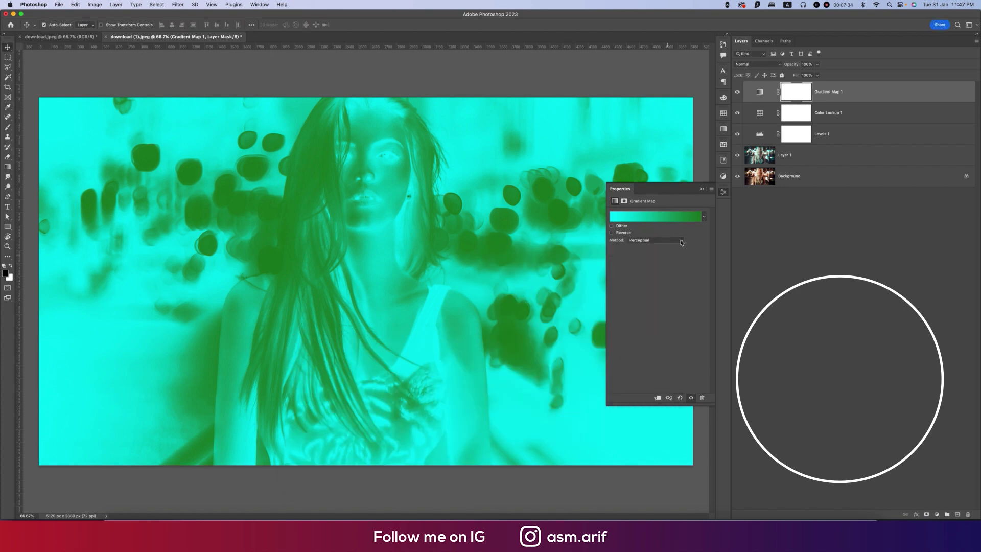
left_click(703, 189)
left_click(763, 66)
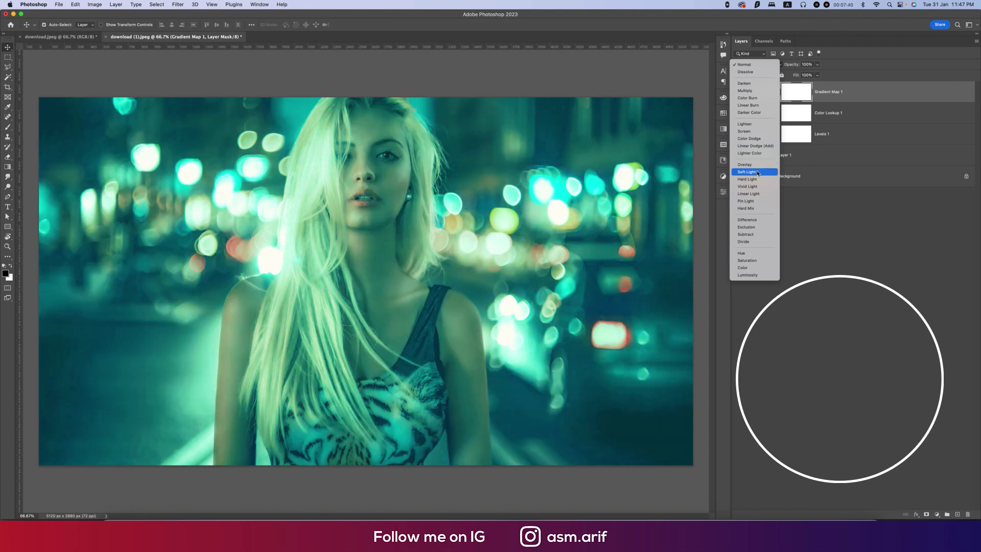
Blend the Gradient Map in Soft Light and make its right stop dark grey #4d504d.
left_click(757, 173)
left_click(642, 219)
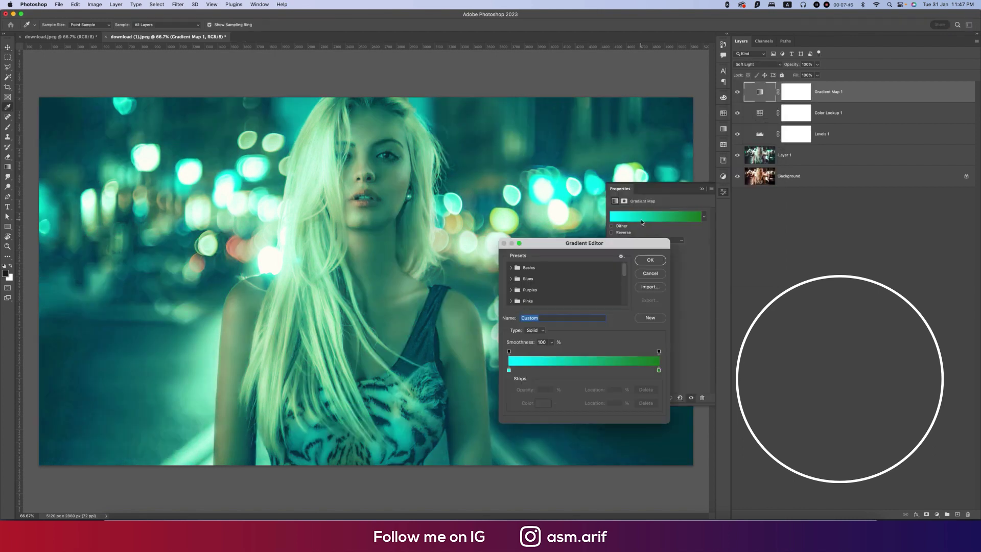
left_click(659, 369)
left_click(543, 403)
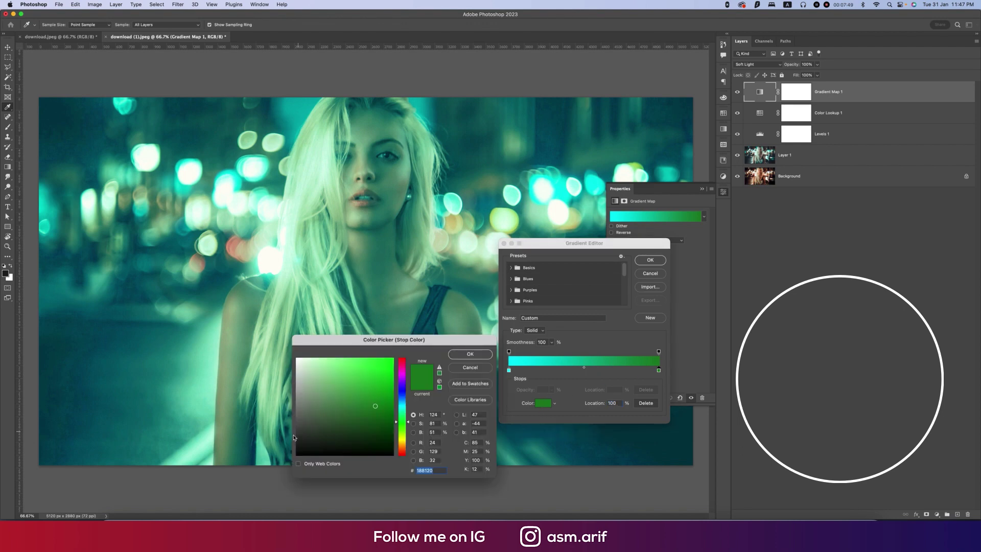
left_click_drag(294, 438, 296, 454)
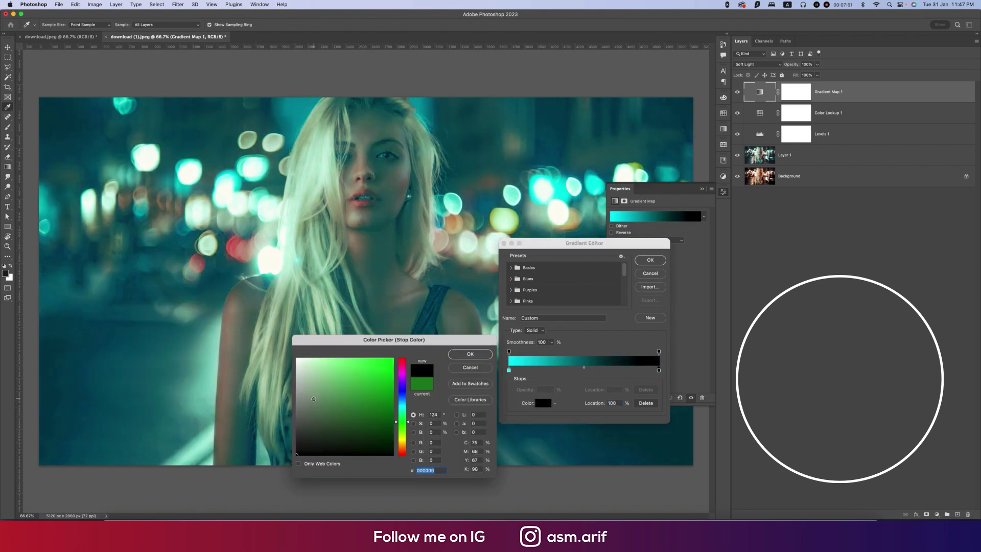
left_click(313, 399)
left_click(300, 424)
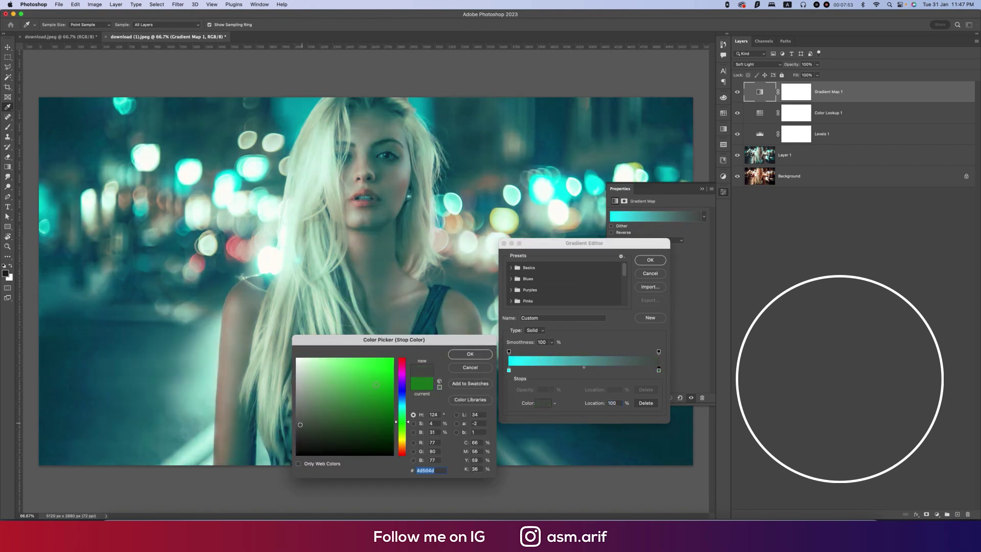
left_click(488, 352)
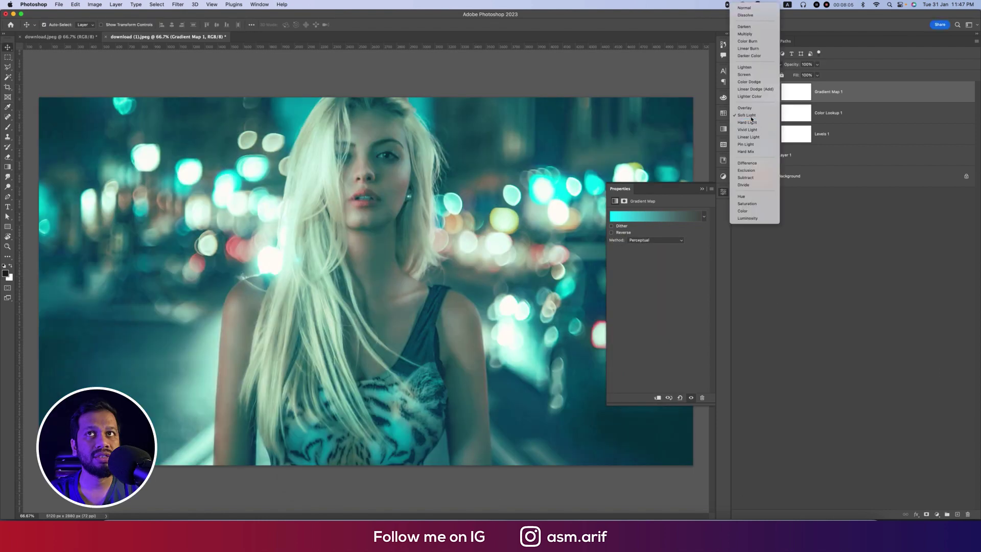
Set the Gradient Map layer to 28% opacity and 47% fill, then compare it on and off.
left_click(755, 115)
left_click(817, 65)
left_click_drag(819, 74, 792, 75)
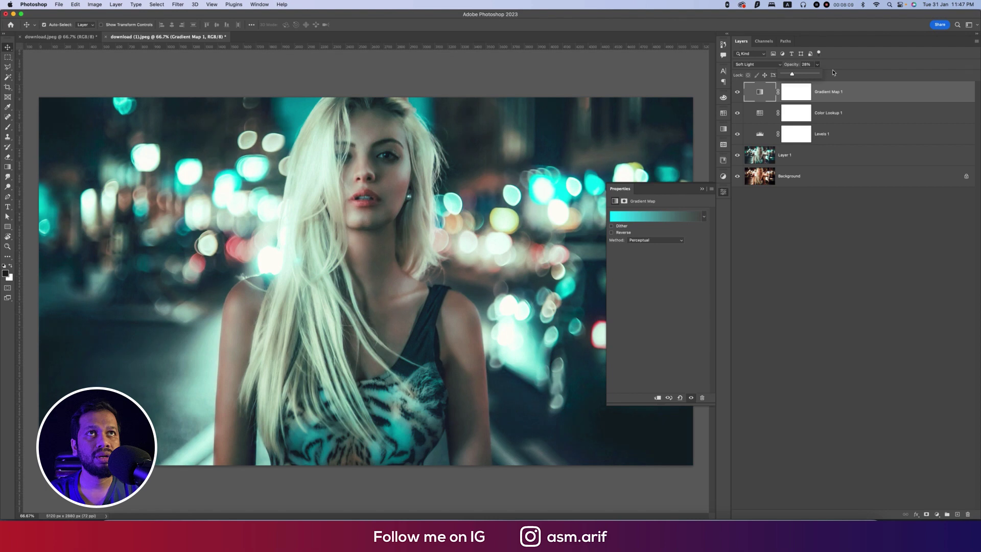
left_click(831, 75)
left_click(817, 75)
left_click(702, 188)
left_click(737, 92)
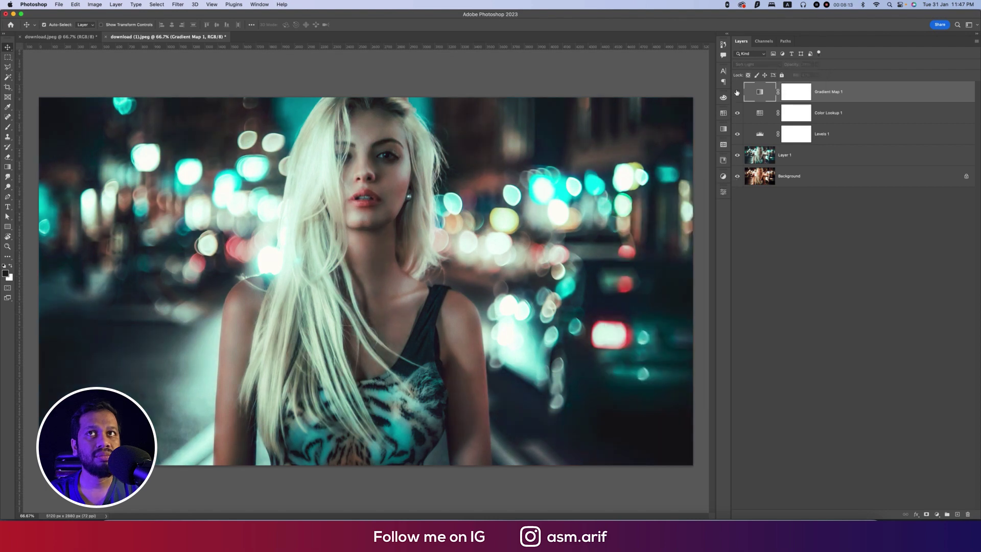
left_click(737, 92)
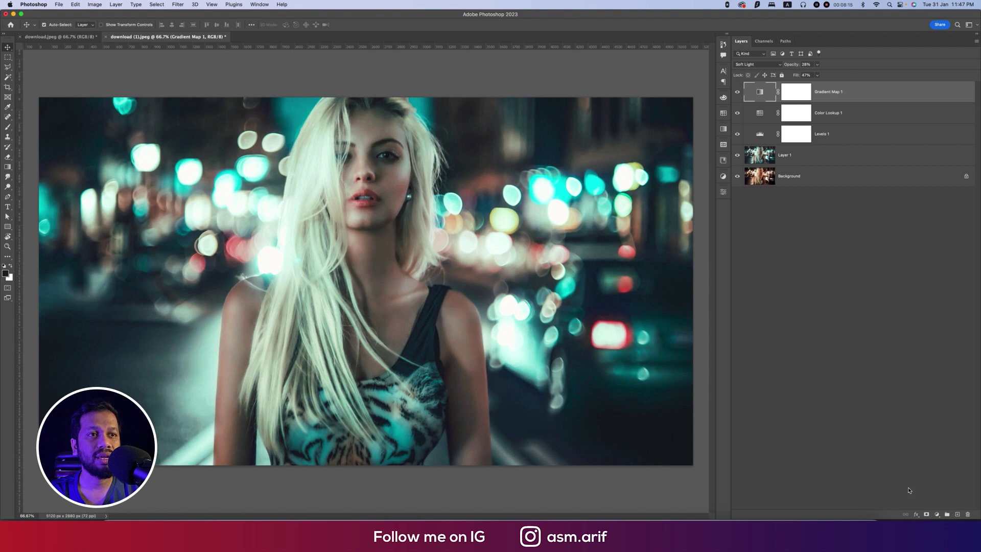
left_click(936, 514)
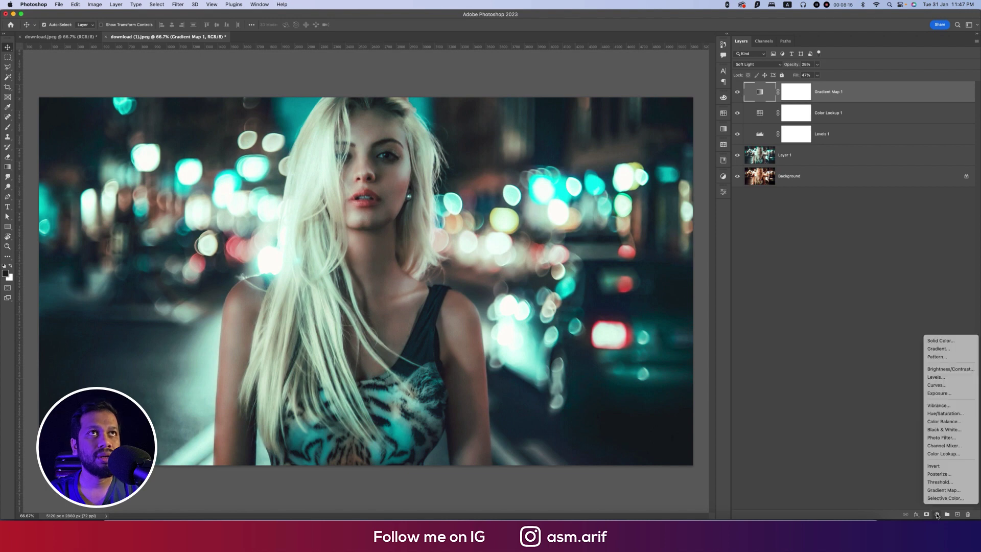
Add a Curves layer pulling shadows down, white point to 243 and black output to 13.
left_click(944, 386)
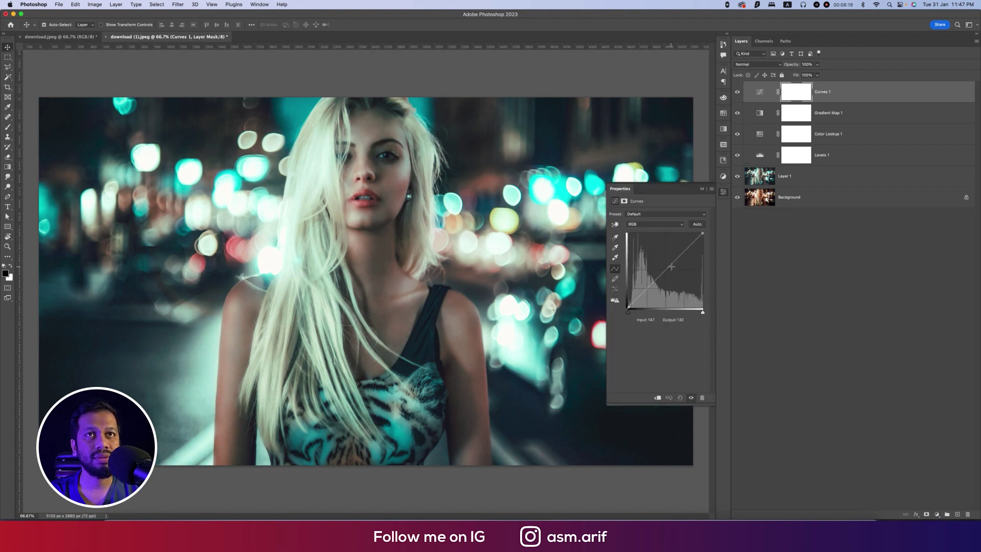
left_click_drag(646, 289, 647, 291)
left_click_drag(702, 234, 698, 231)
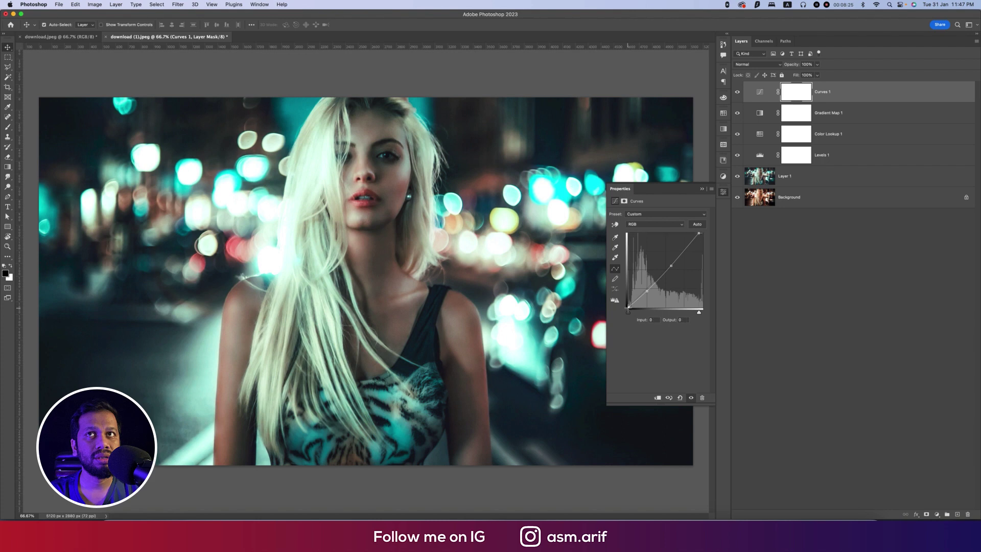
left_click_drag(628, 307, 670, 263)
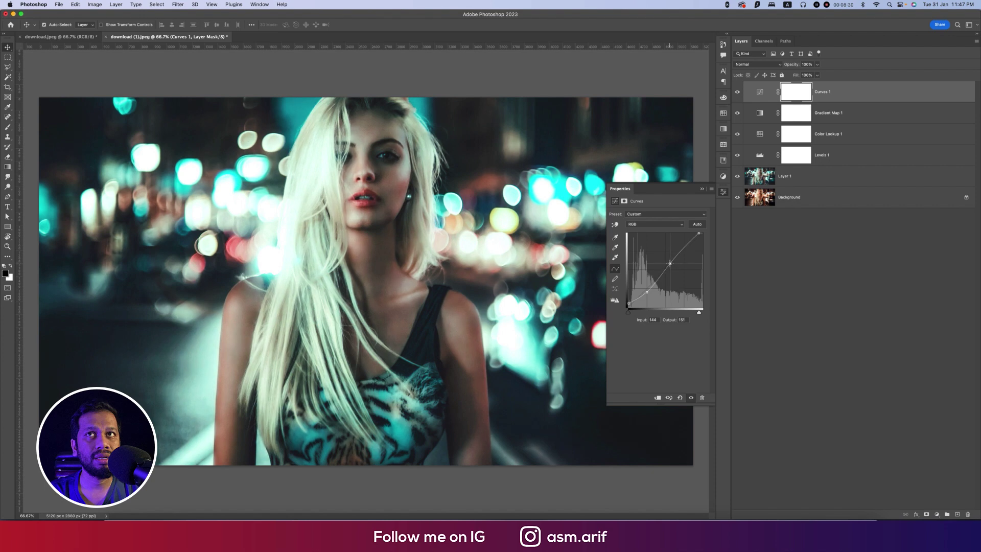
left_click(702, 189)
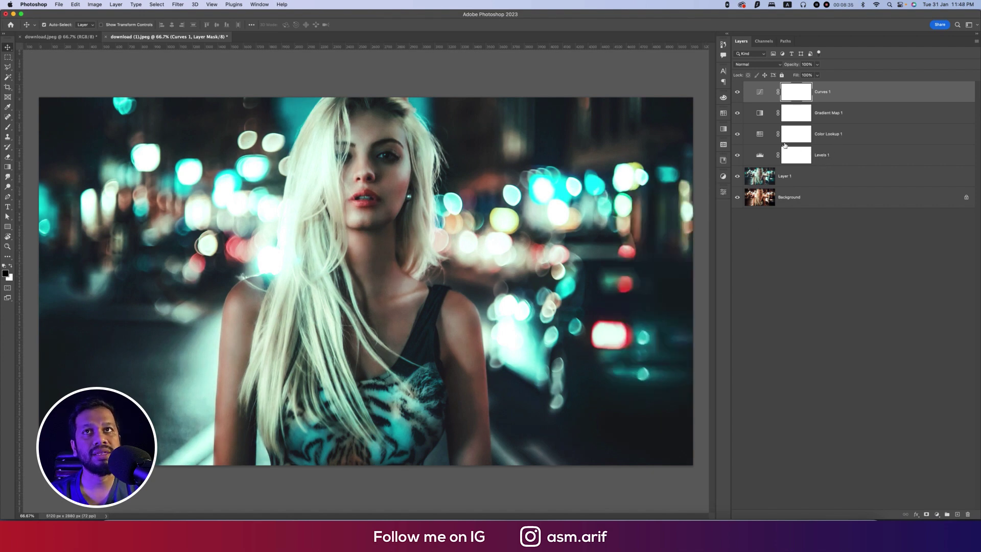
left_click(937, 514)
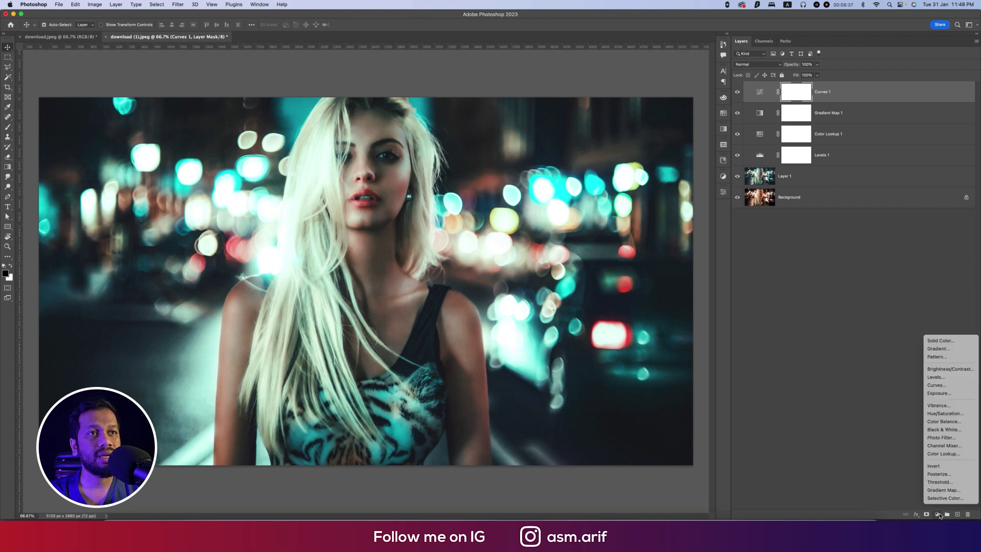
Add a bright orange Photo Filter layer at 25% density and compare it on and off.
left_click(941, 438)
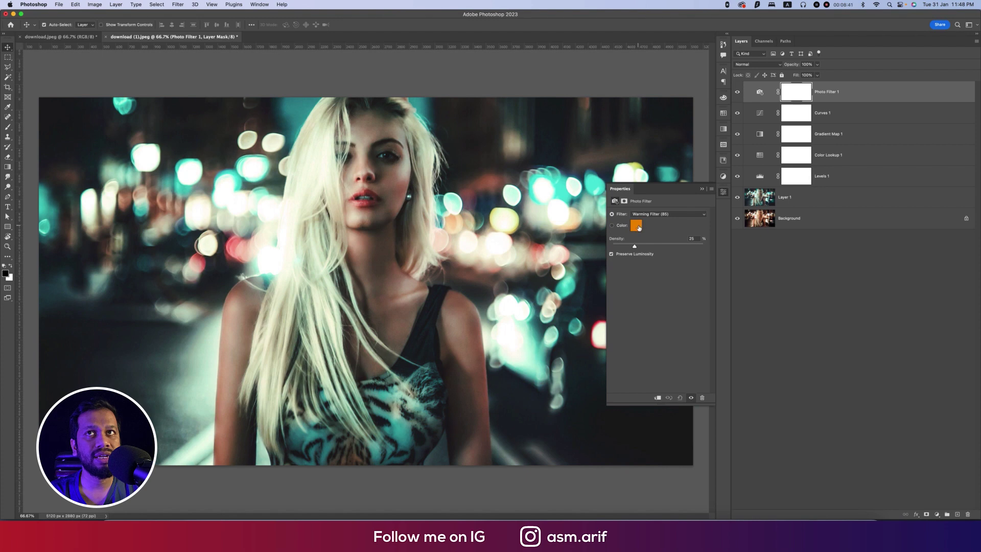
left_click(636, 226)
left_click(387, 358)
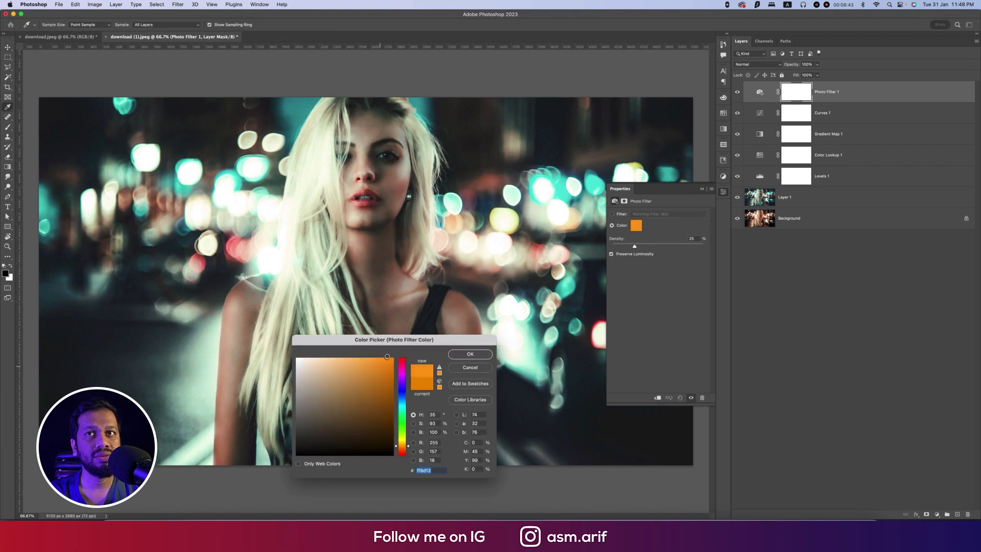
left_click(470, 354)
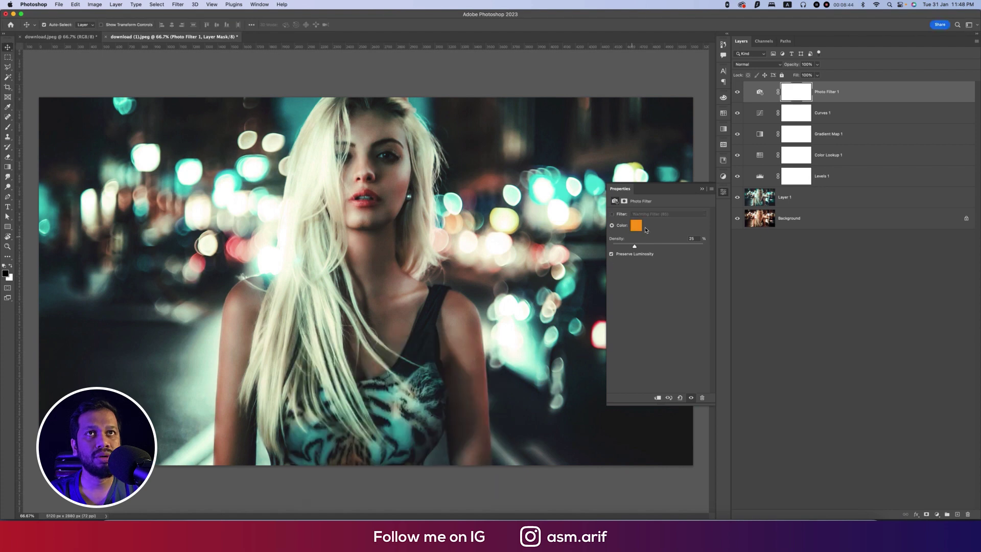
left_click(702, 190)
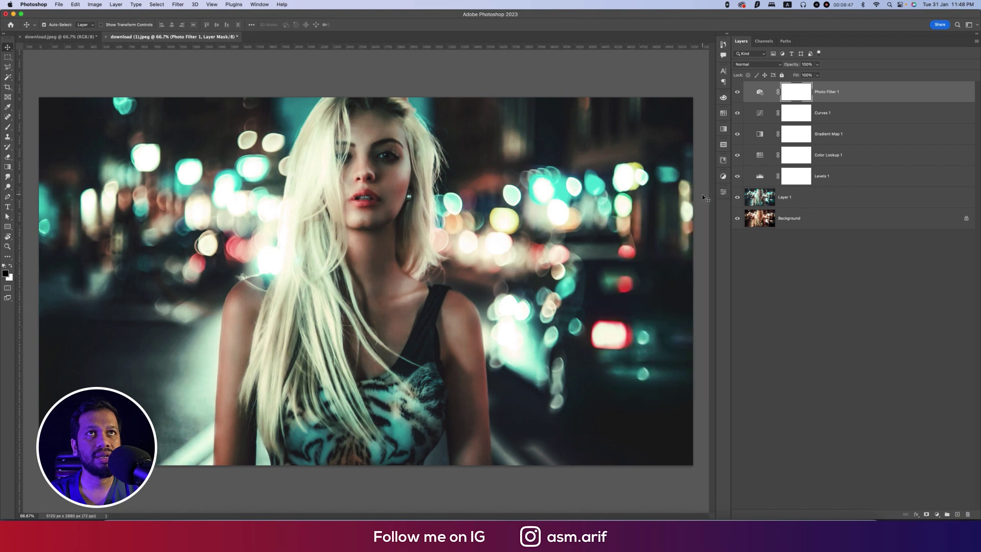
left_click(738, 93)
left_click(738, 92)
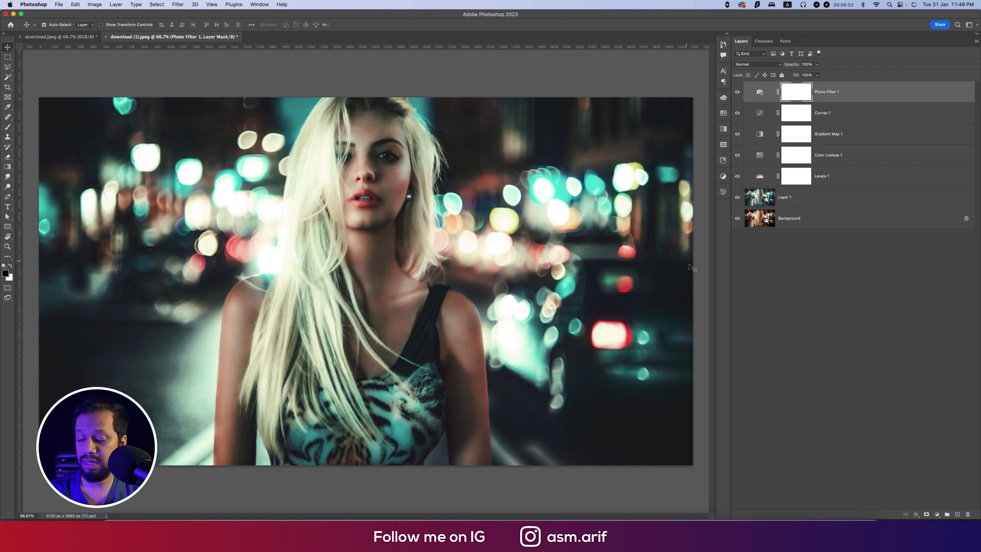
left_click(737, 219, "alt")
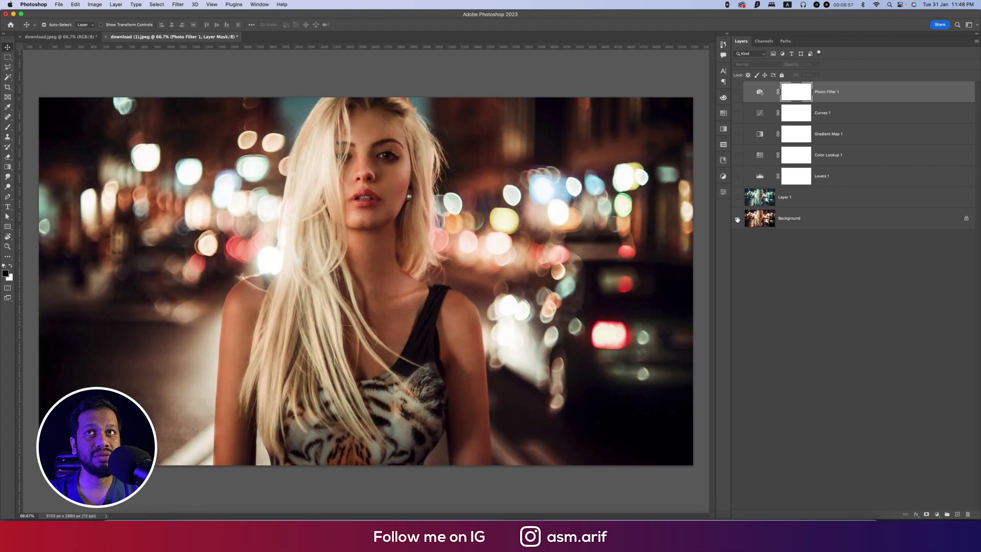
left_click(737, 219, "alt")
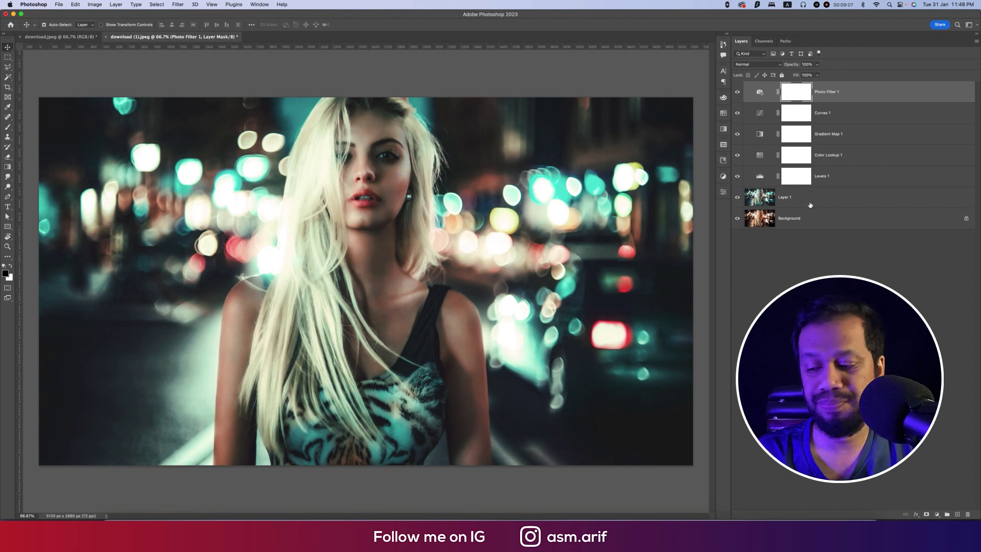
left_click(738, 218, "alt")
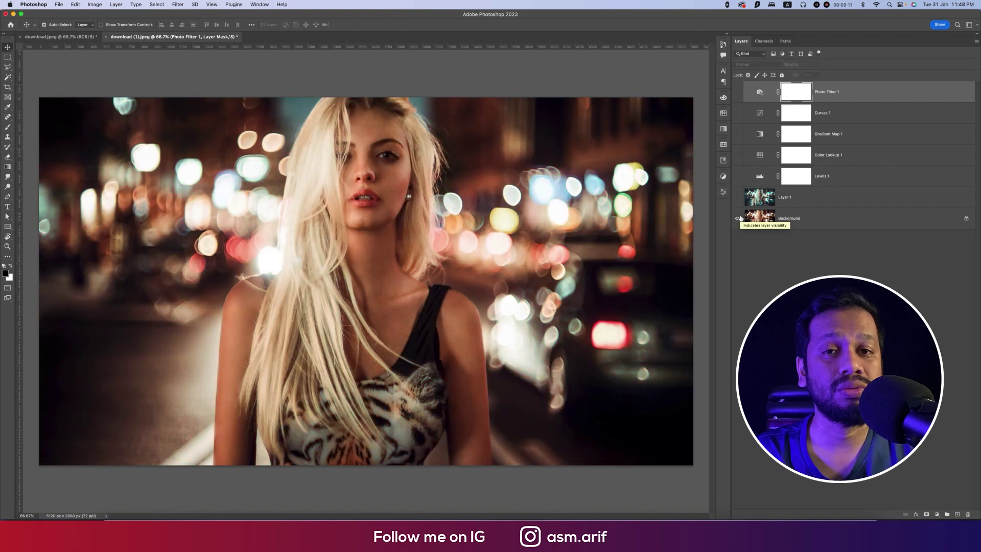
left_click(739, 218, "alt")
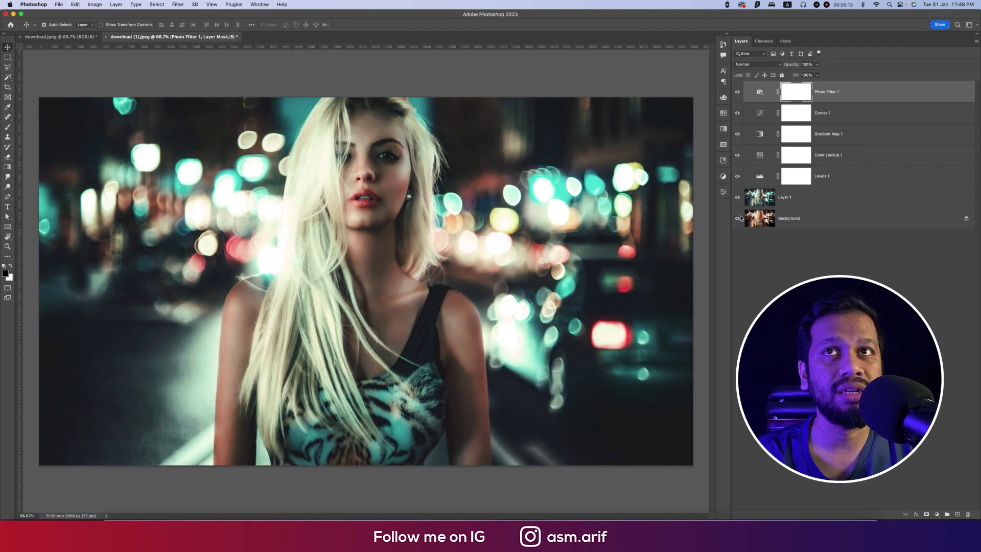